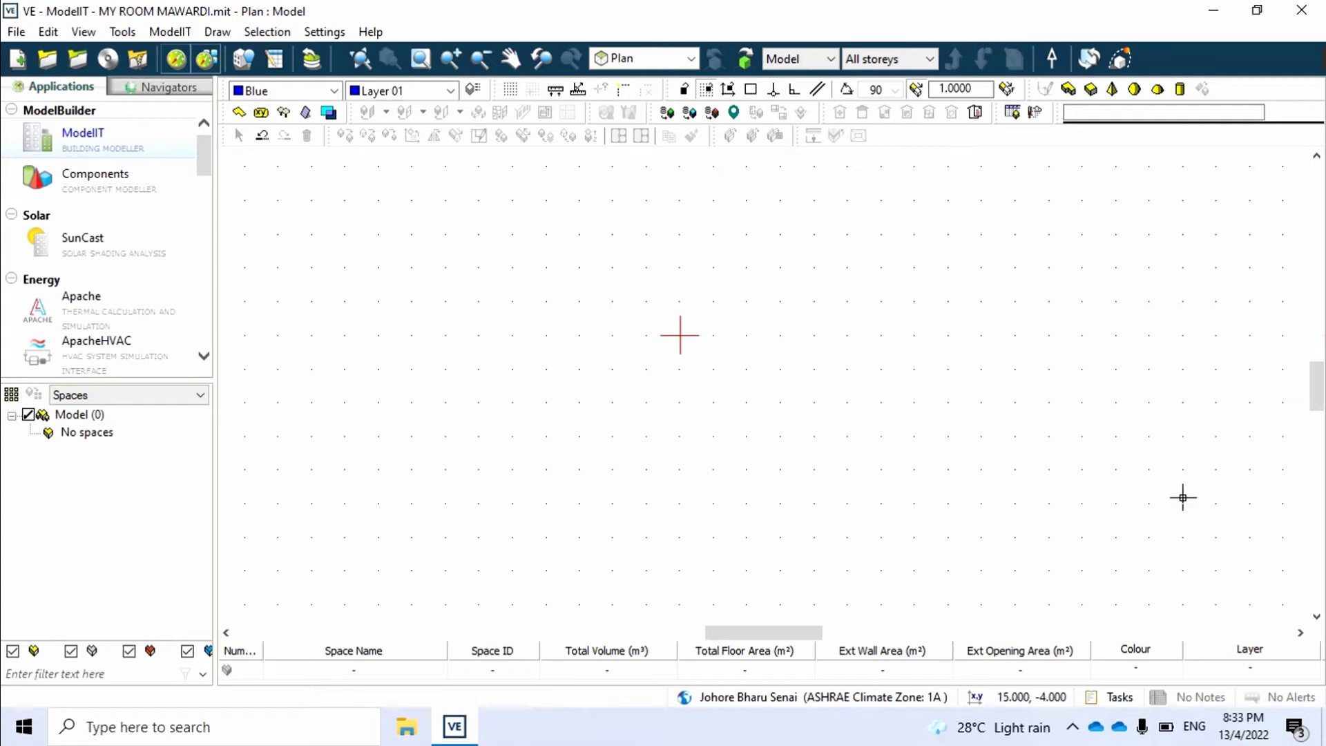
Step: Review the grid display and axis dimension settings, and the available drawing locks
{"action": "scroll", "coordinate": [743, 387], "scroll_direction": "up", "scroll_amount": 1}
{"action": "scroll", "coordinate": [675, 267], "scroll_direction": "down", "scroll_amount": 1}
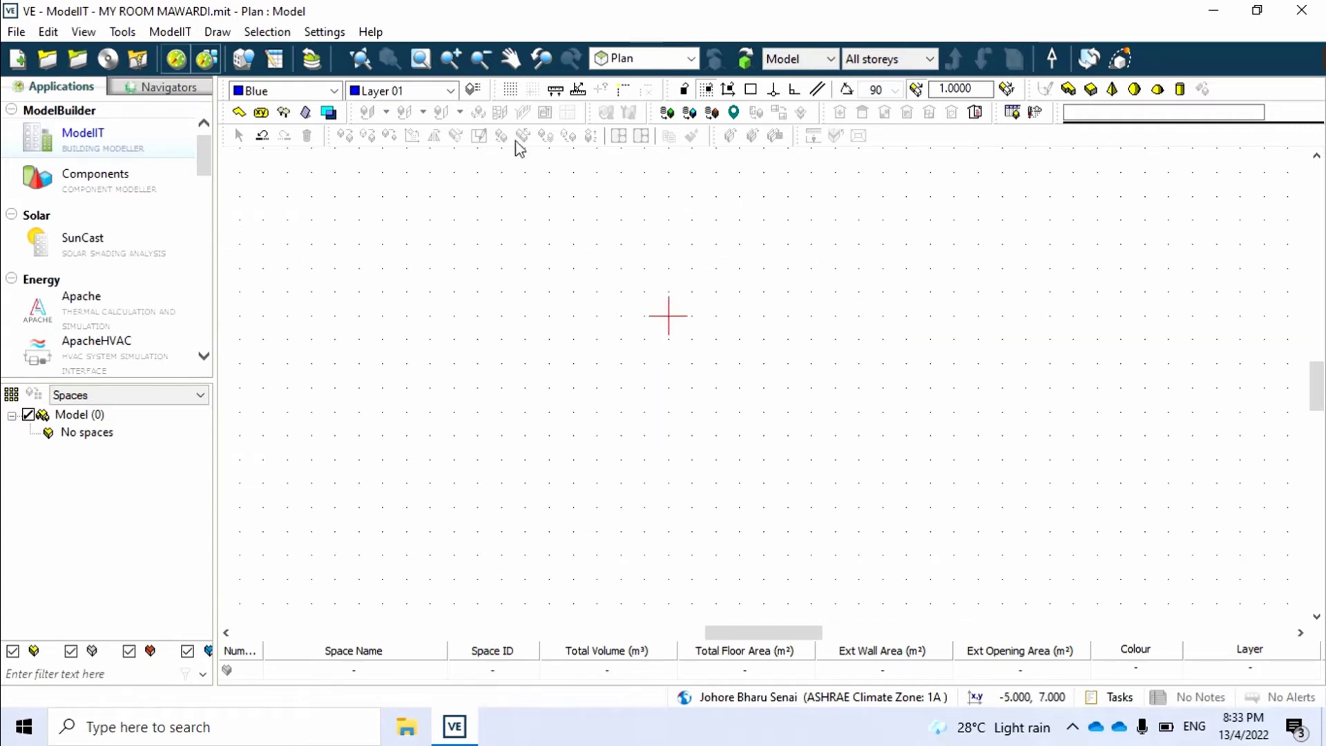
{"action": "left_click", "coordinate": [511, 90]}
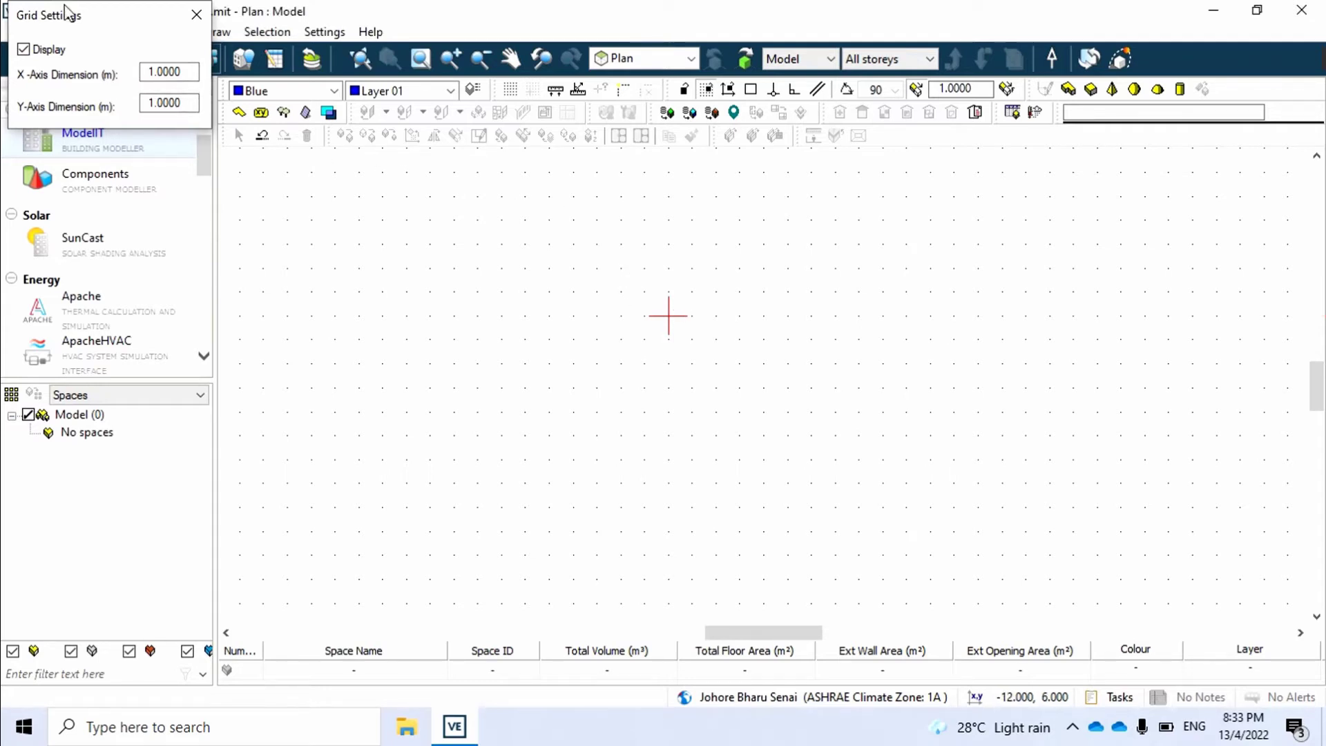
{"action": "left_click", "coordinate": [196, 14]}
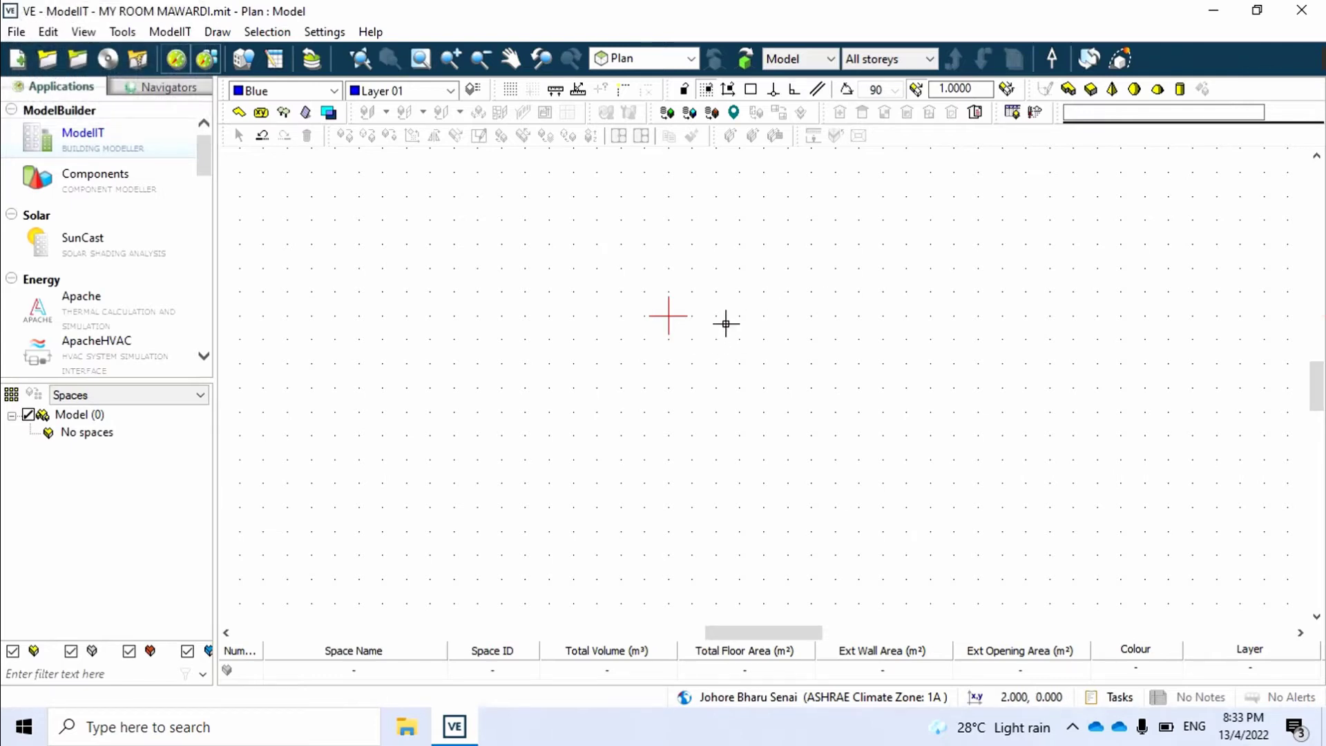
{"action": "scroll", "coordinate": [645, 314], "scroll_direction": "up", "scroll_amount": 3}
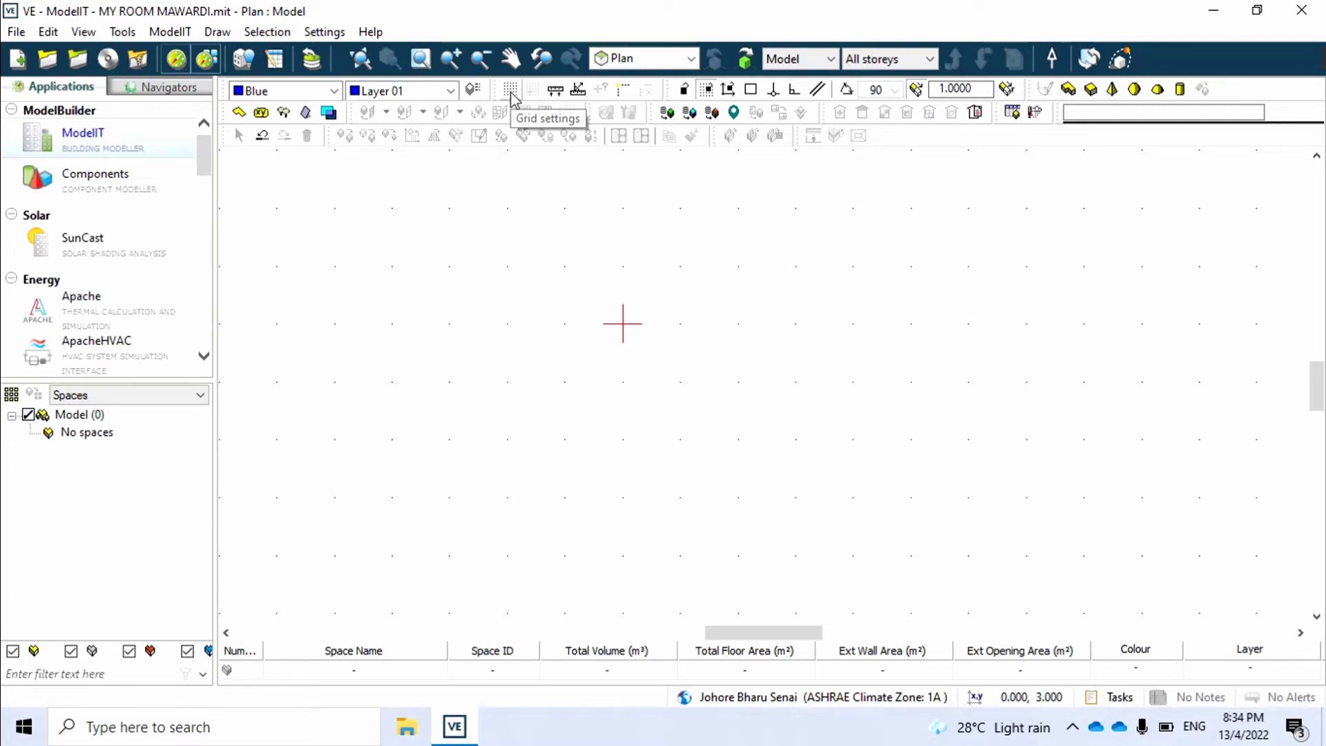
{"action": "left_click", "coordinate": [684, 94]}
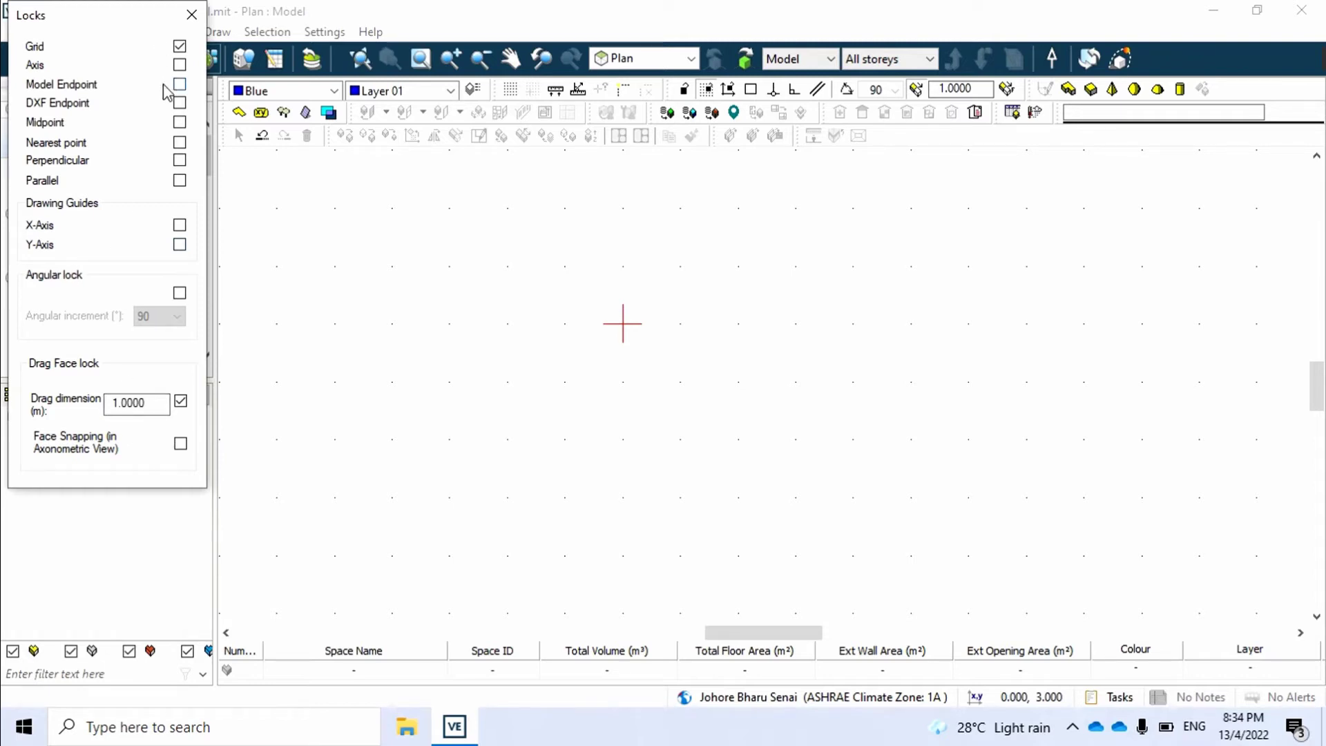
{"action": "left_click", "coordinate": [191, 15]}
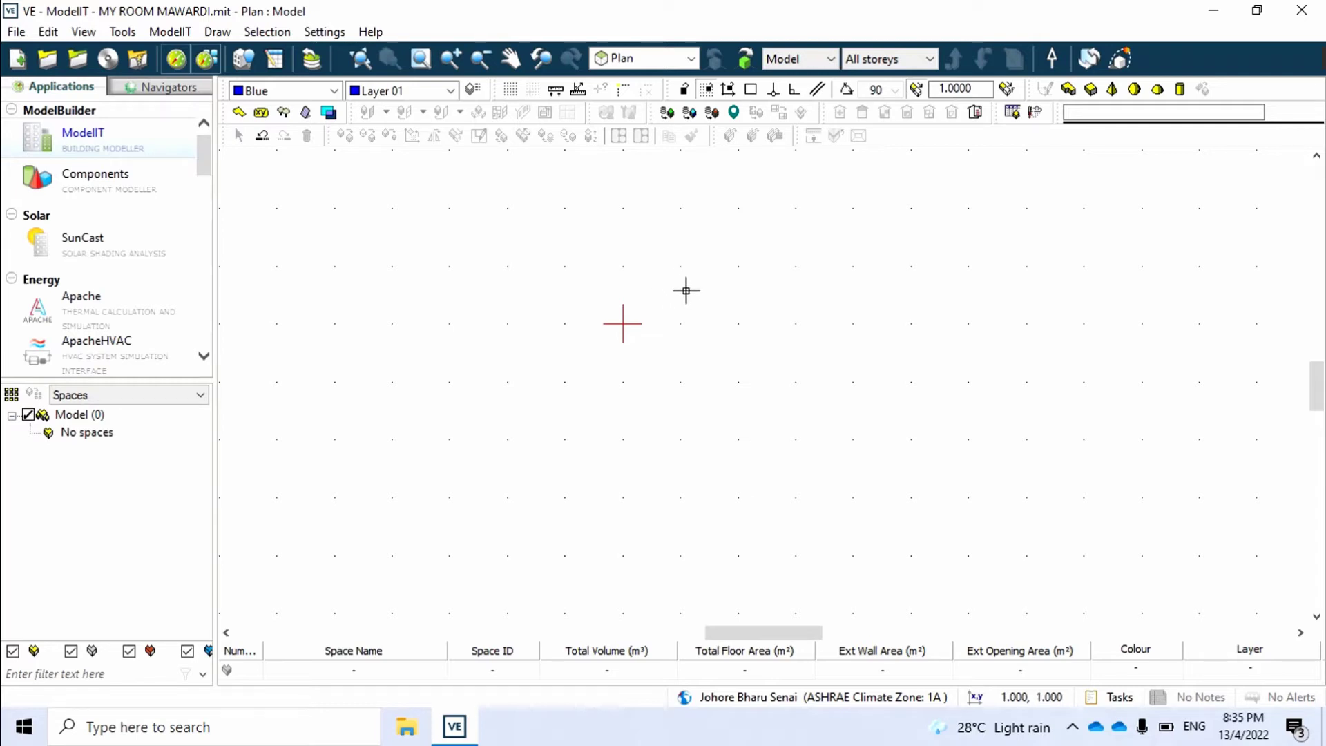
Step: Set up a prism shape named MY ROOM as a Building Space of sub-type Room, with plane 0 m and height 3 m
{"action": "left_click", "coordinate": [1092, 92]}
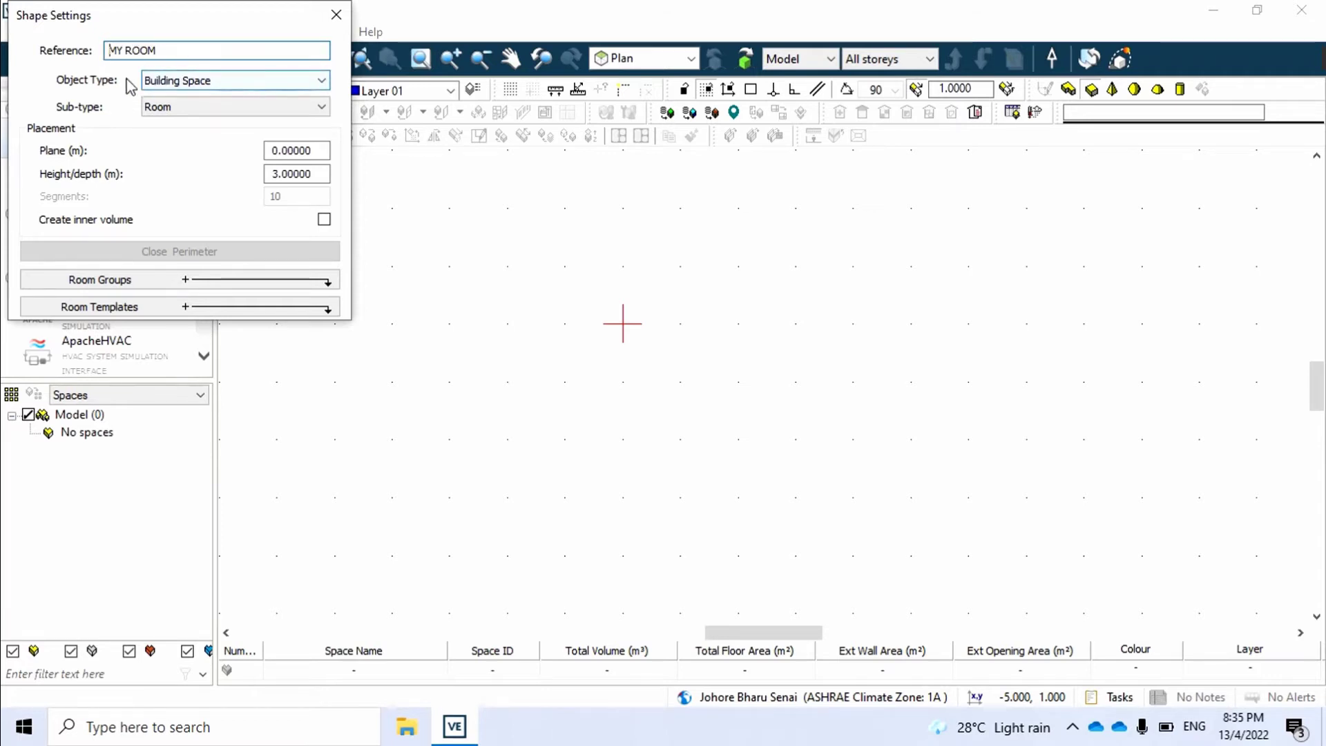
{"action": "left_click", "coordinate": [266, 83]}
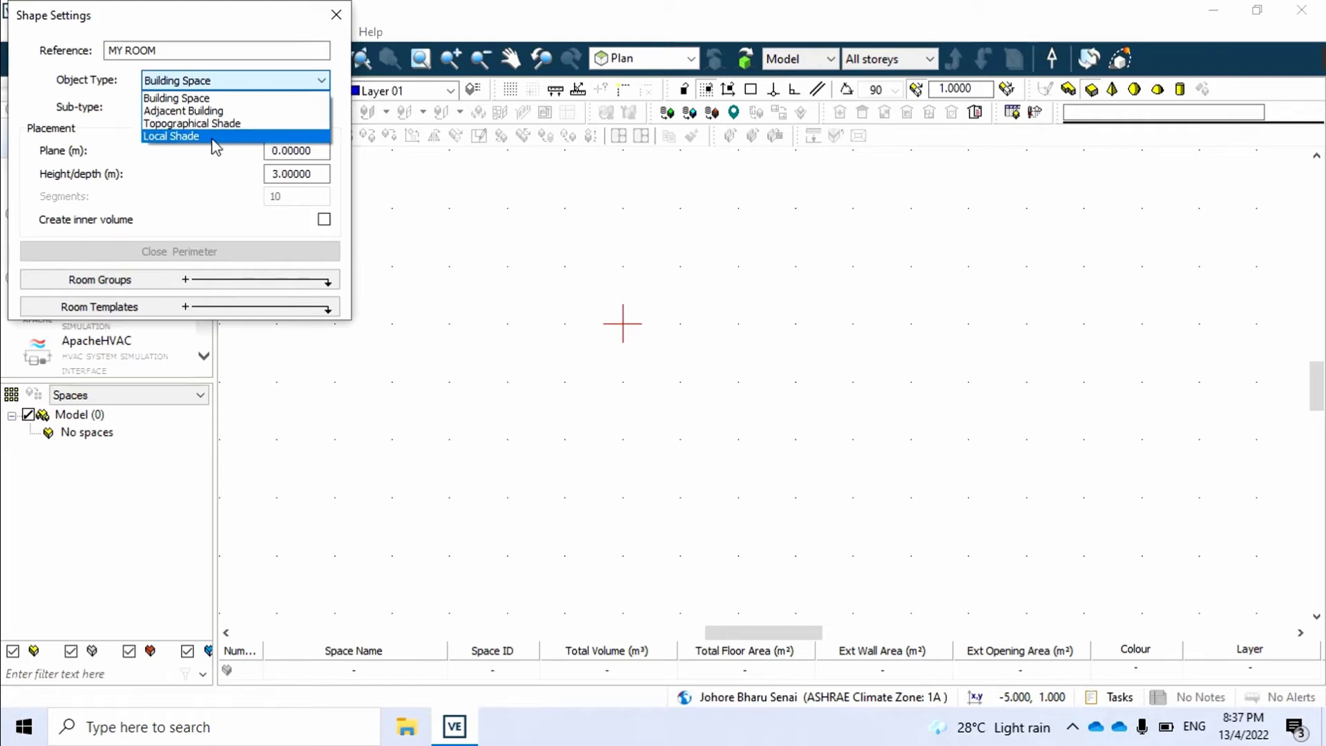
{"action": "left_click", "coordinate": [205, 160]}
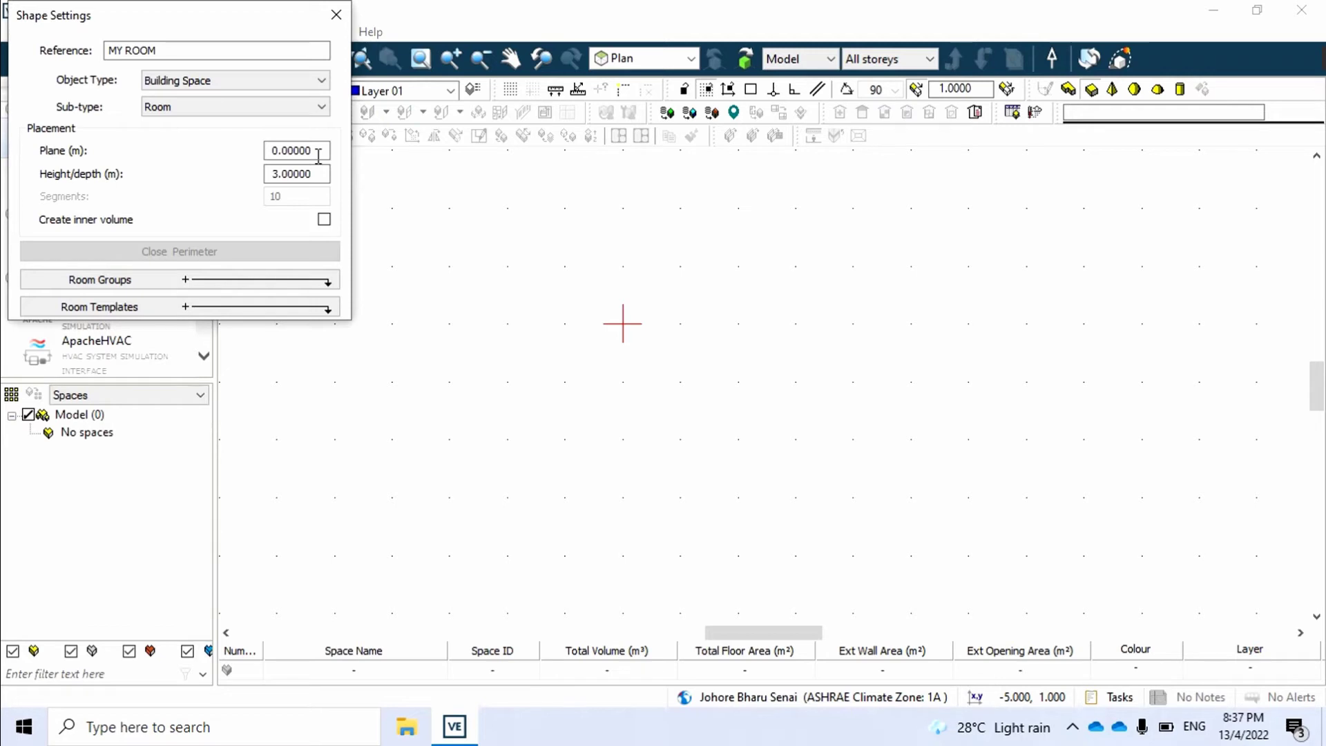
{"action": "left_click", "coordinate": [272, 145]}
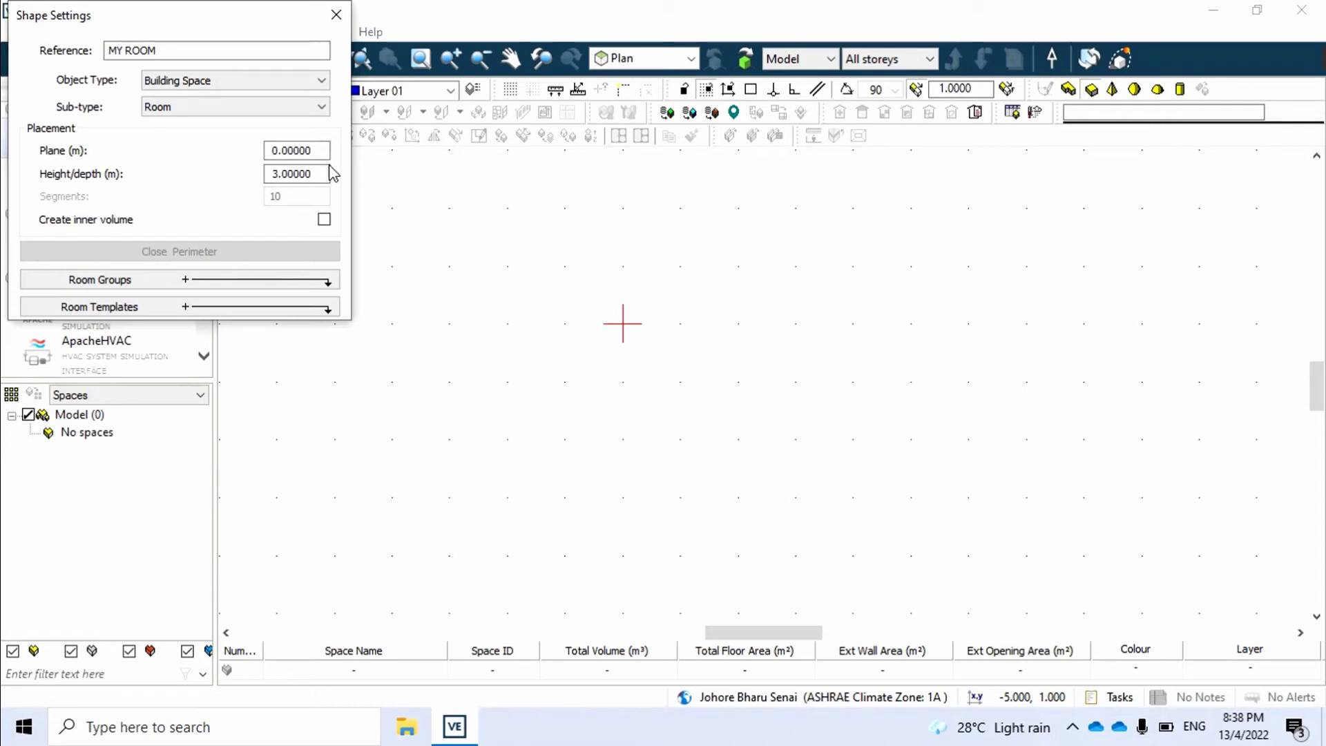
{"action": "left_click", "coordinate": [178, 51]}
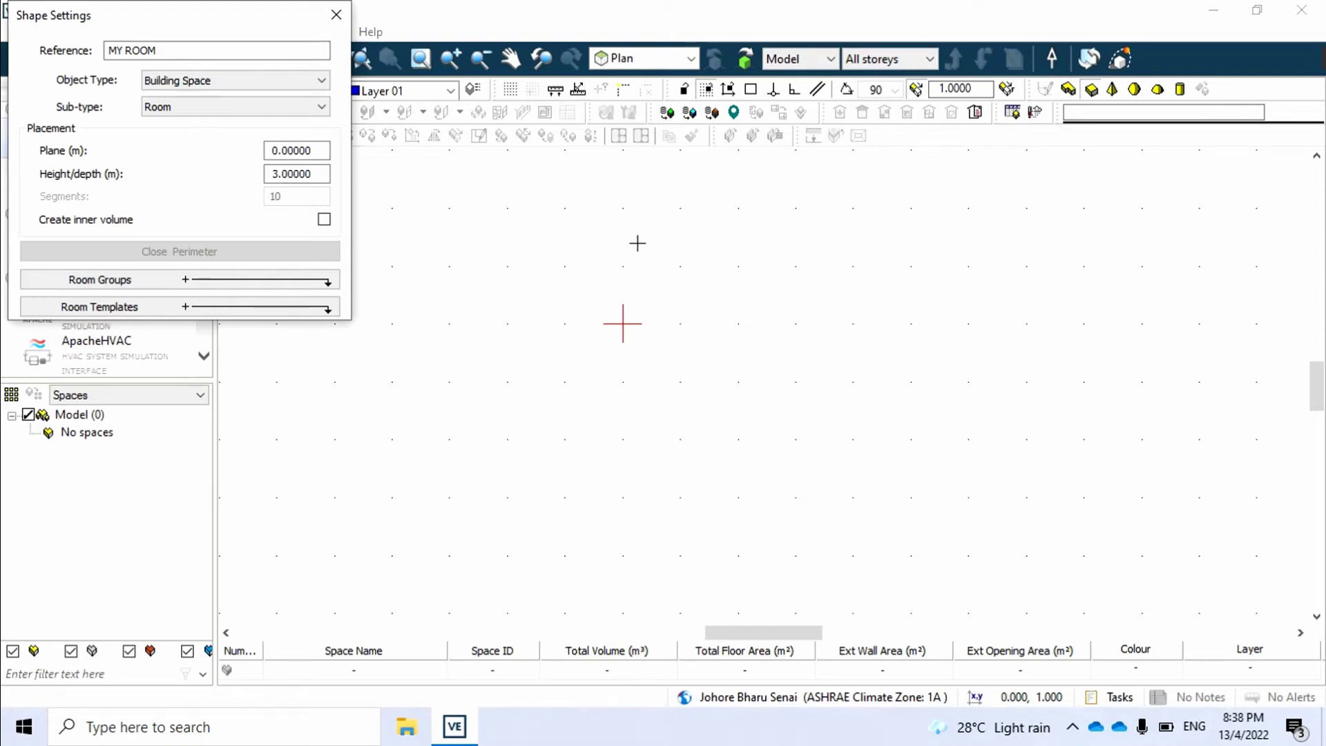
Step: Draw the room's 5 by 5 m square footprint in plan, starting at the origin
{"action": "left_click", "coordinate": [622, 323]}
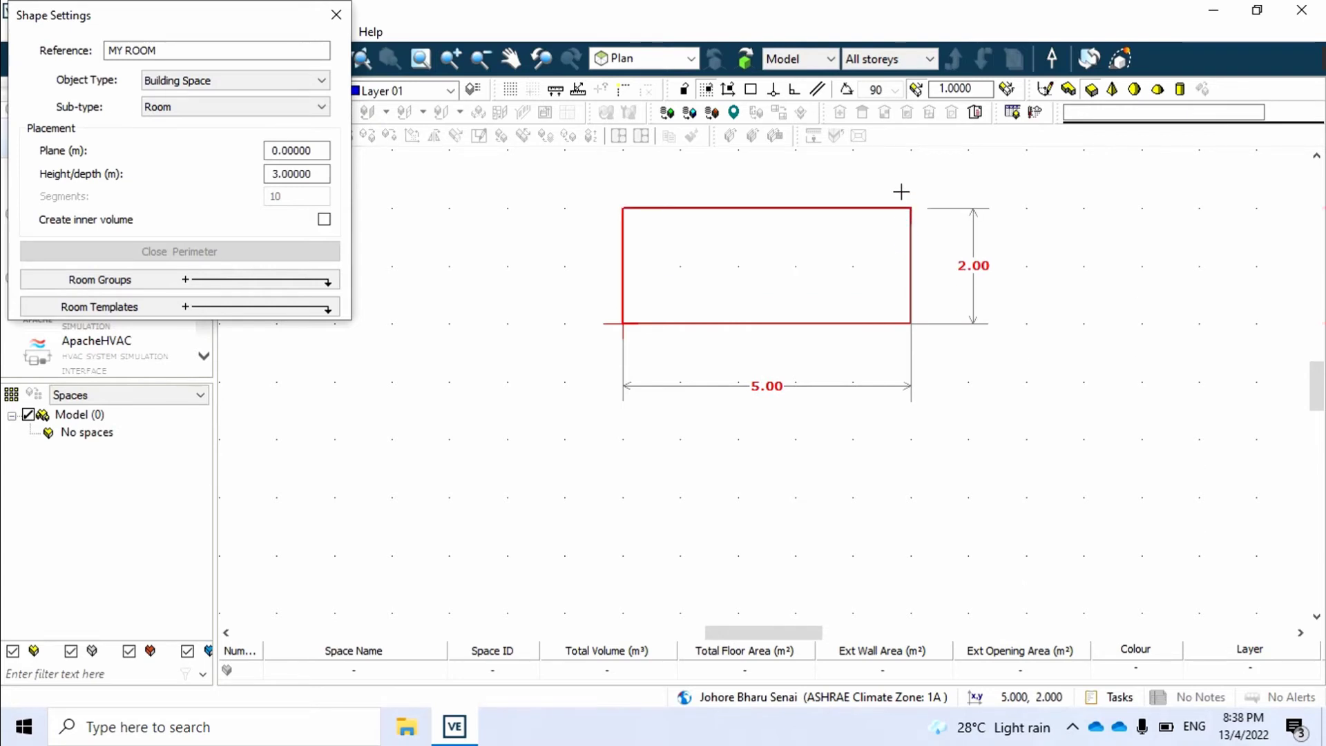
{"action": "key", "text": "Escape"}
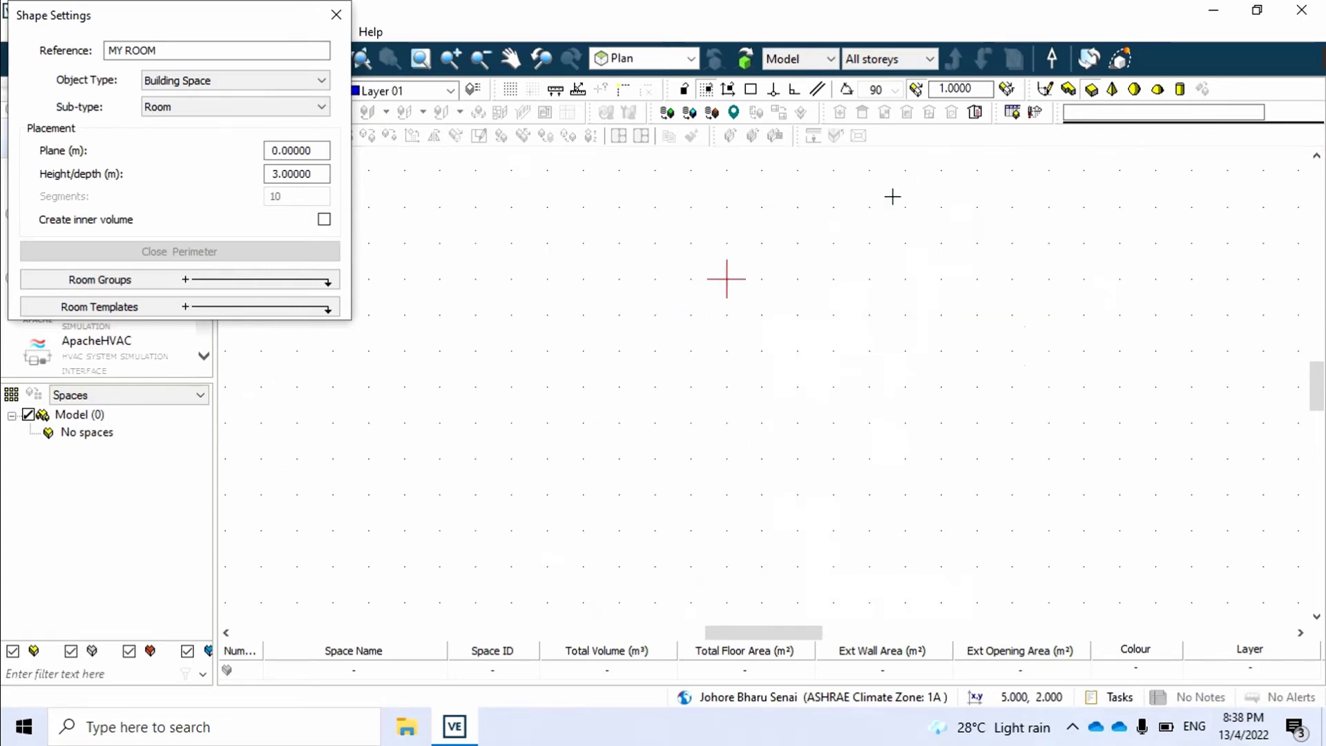
{"action": "scroll", "coordinate": [896, 159], "scroll_direction": "down", "scroll_amount": 2}
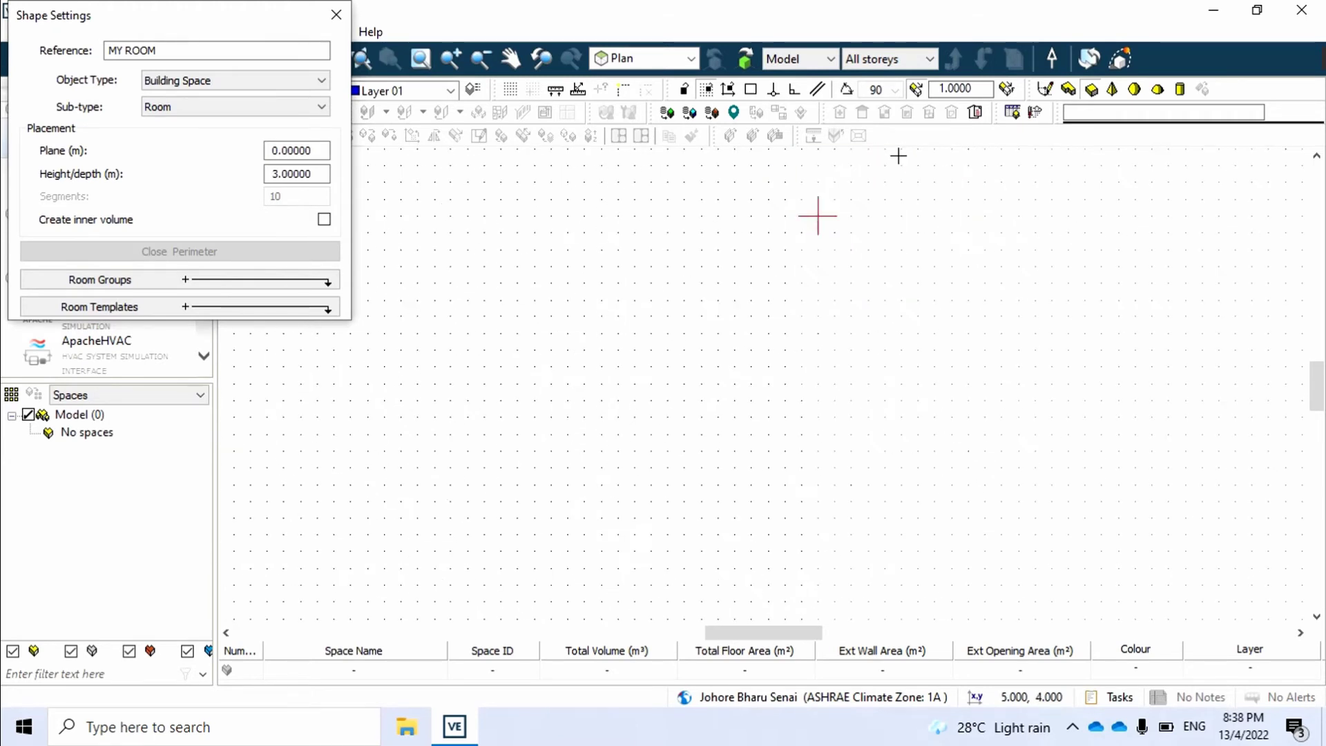
{"action": "left_click", "coordinate": [854, 252]}
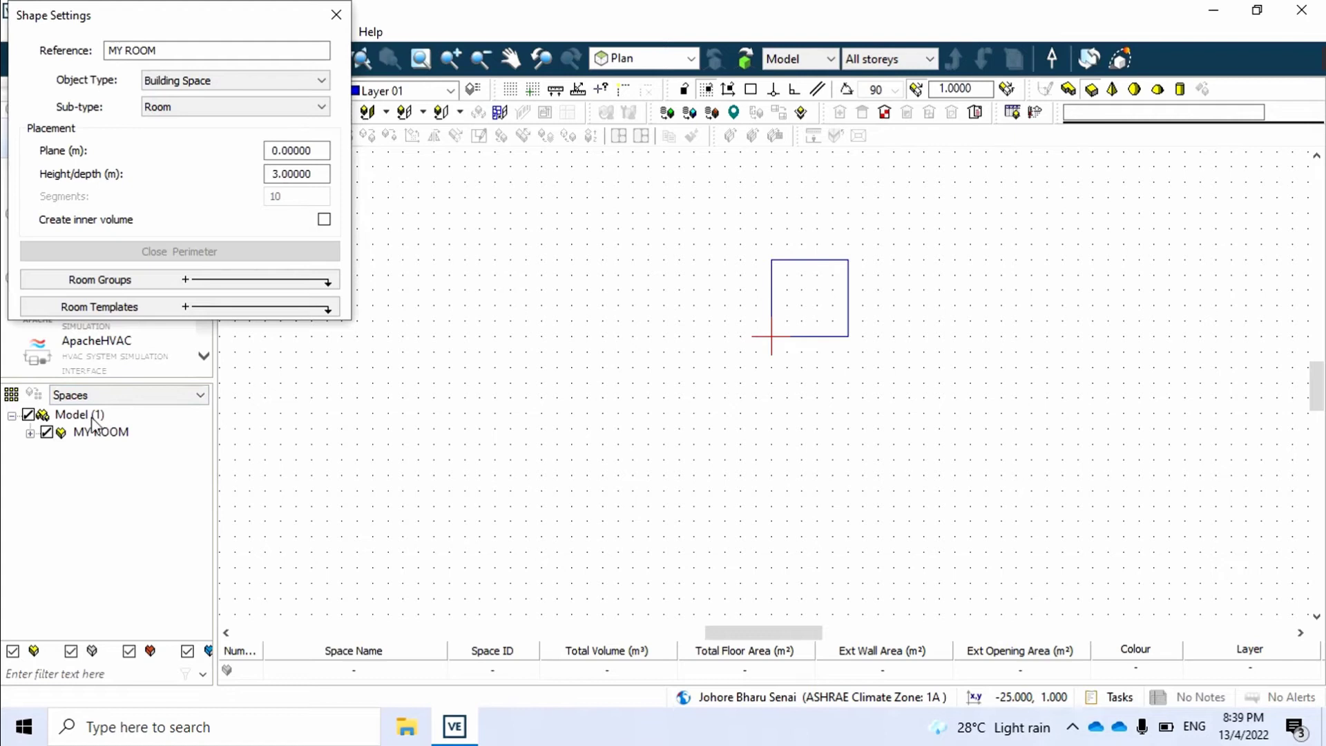
Step: Expand MY ROOM's surfaces in the model tree, close the shape settings, and show the model in axonometric view
{"action": "left_click", "coordinate": [30, 432]}
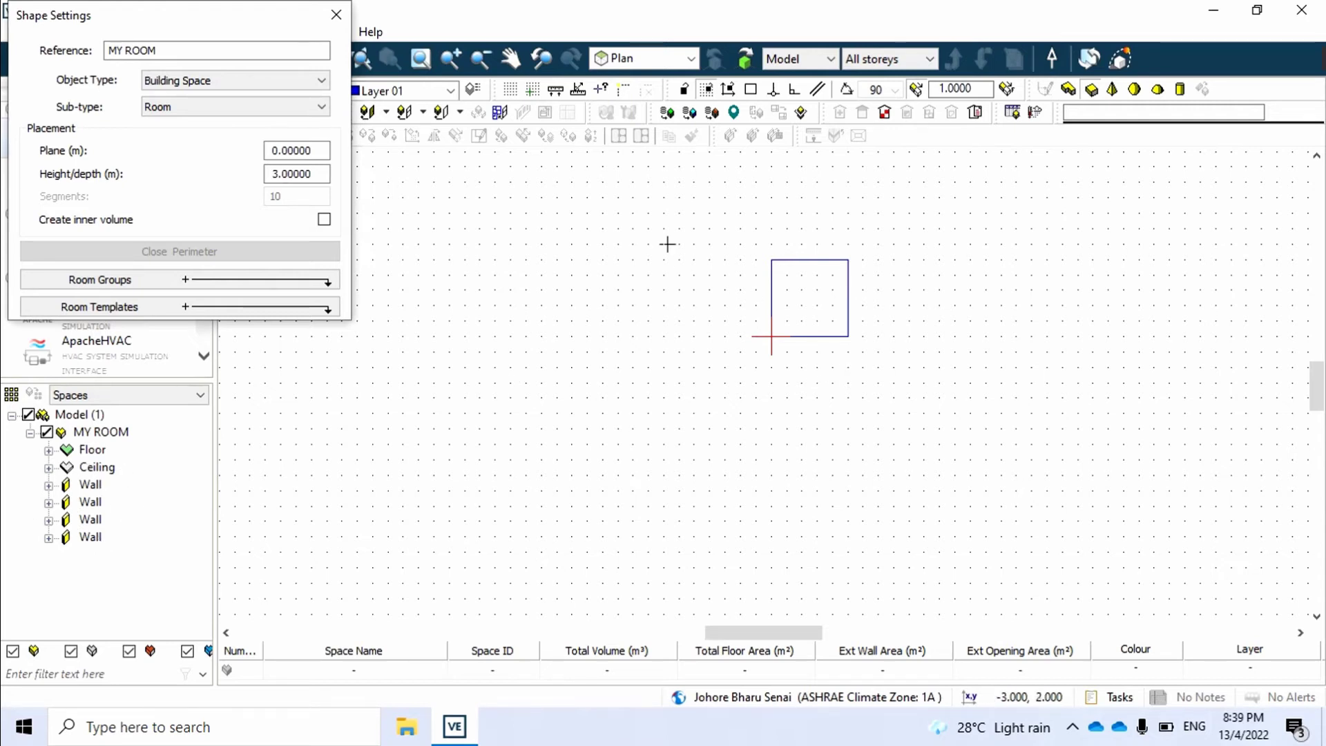
{"action": "left_click", "coordinate": [337, 14]}
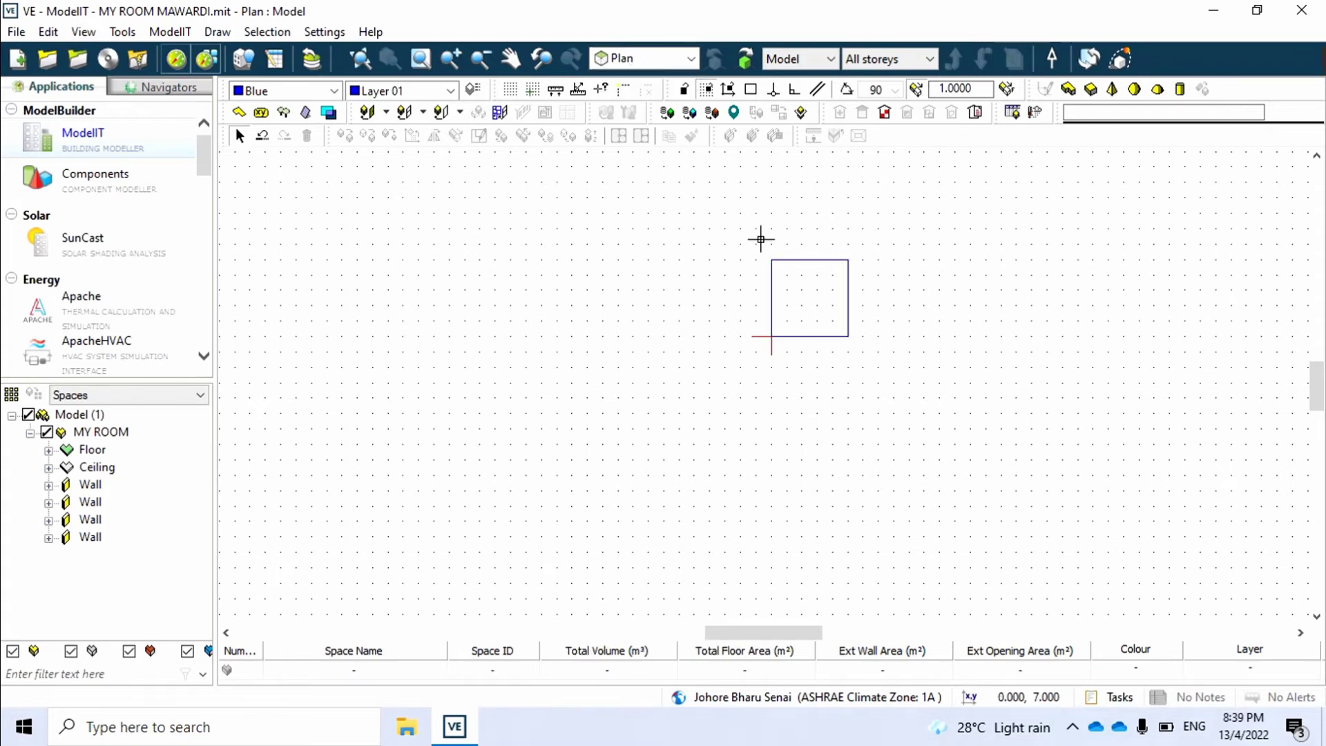
{"action": "left_click", "coordinate": [689, 62]}
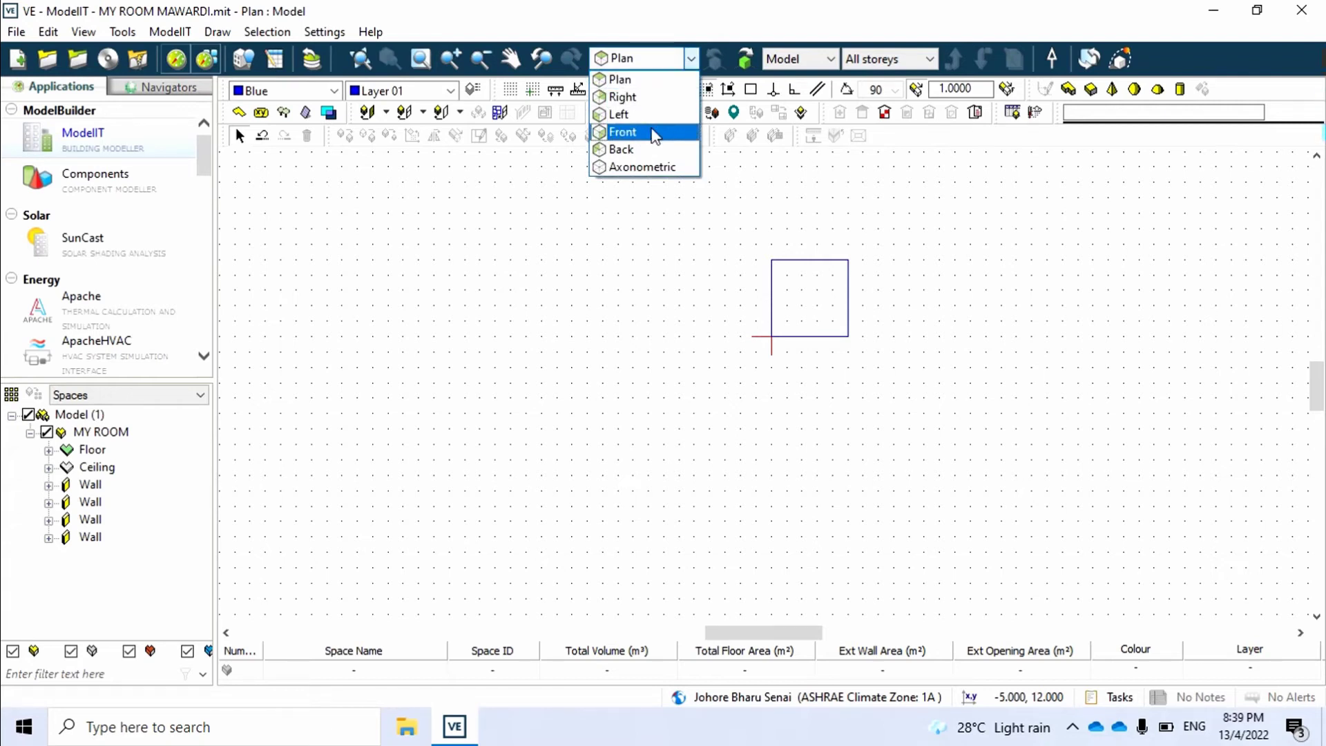
{"action": "left_click", "coordinate": [652, 164]}
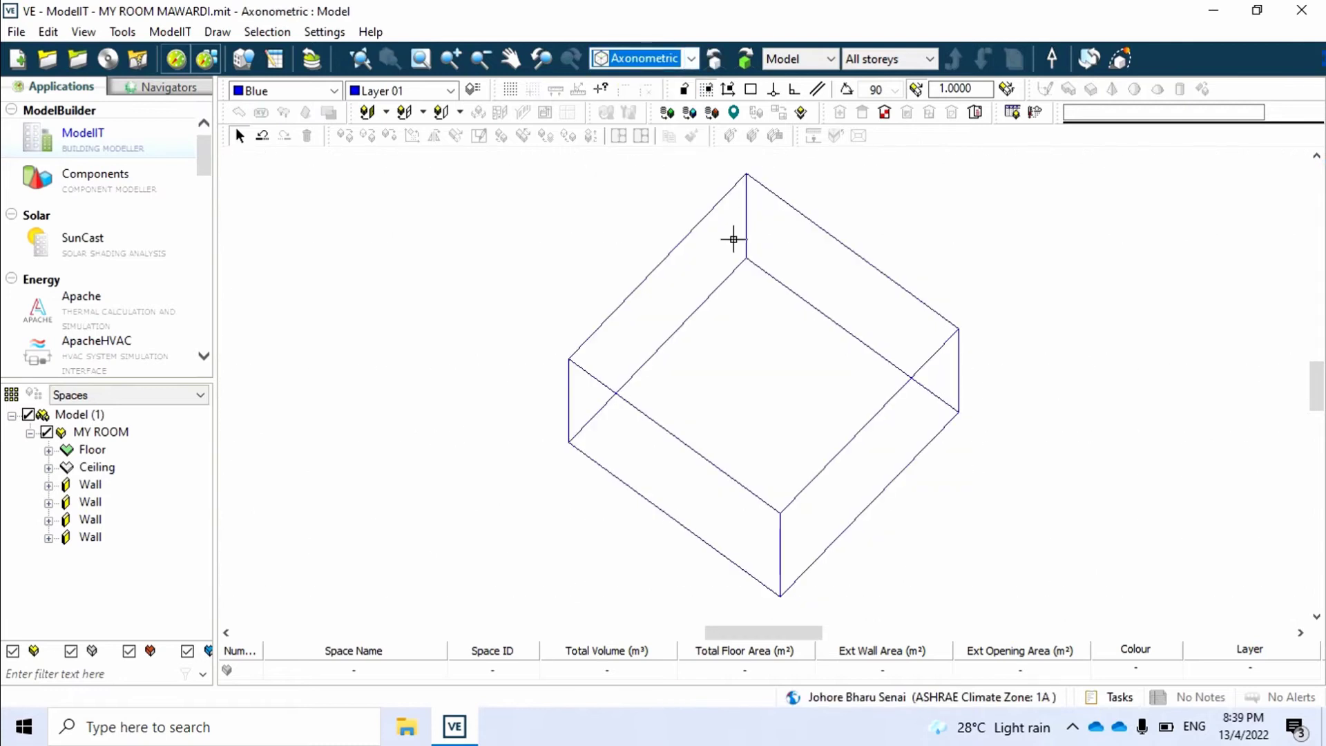
Step: Select the whole MY ROOM space in the axonometric view to examine its volume and areas, leaving it unselected
{"action": "left_click", "coordinate": [667, 390]}
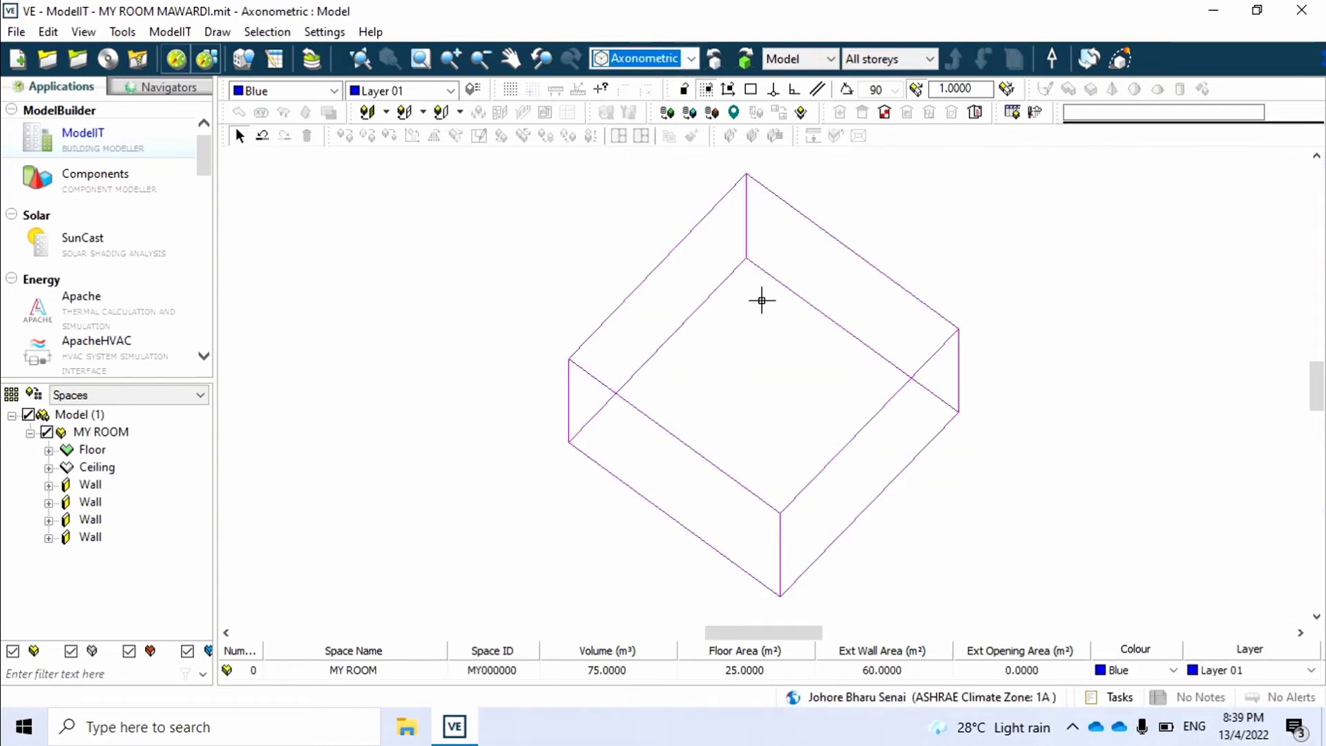
{"action": "left_click", "coordinate": [706, 211]}
{"action": "left_click", "coordinate": [766, 428]}
{"action": "left_click", "coordinate": [591, 426]}
{"action": "left_click", "coordinate": [767, 499]}
{"action": "left_click", "coordinate": [722, 308]}
{"action": "left_click", "coordinate": [695, 388]}
{"action": "left_click_drag", "start_coordinate": [475, 217], "coordinate": [1088, 557]}
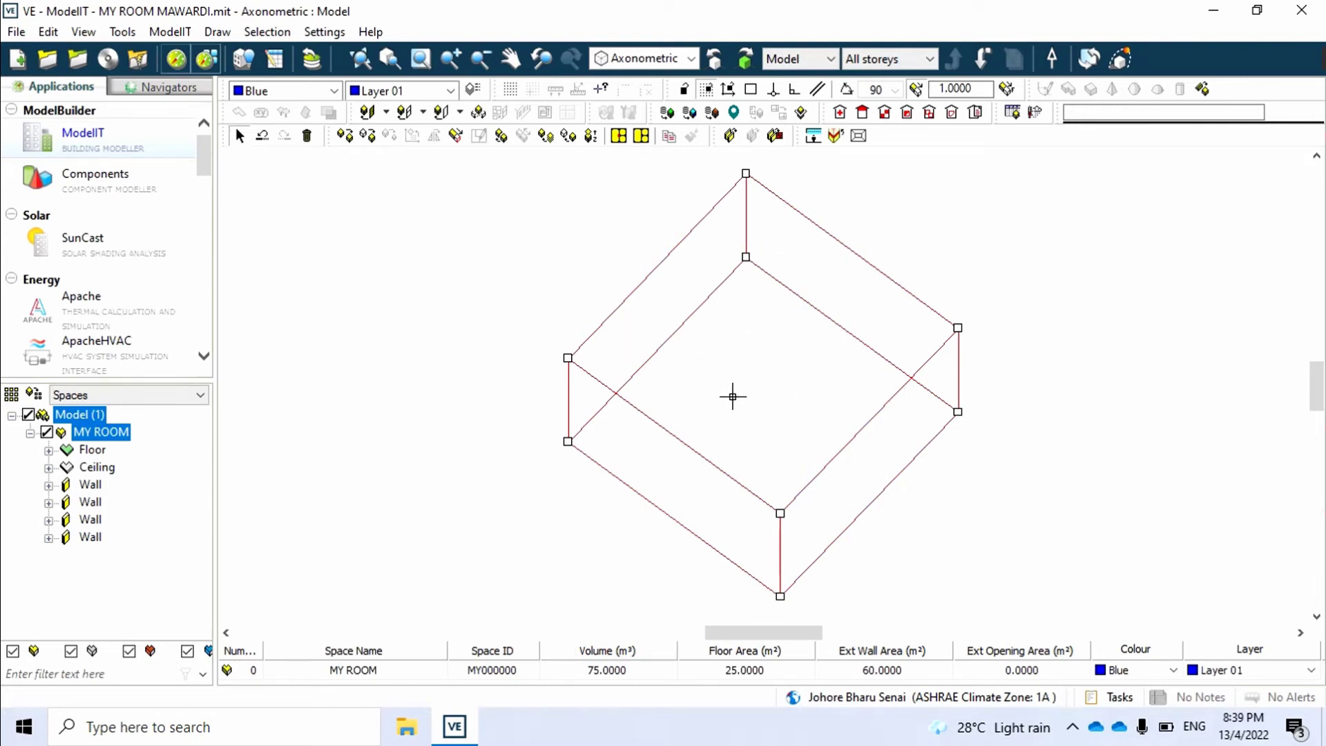
{"action": "left_click_drag", "start_coordinate": [471, 194], "coordinate": [1035, 603]}
{"action": "left_click", "coordinate": [716, 467]}
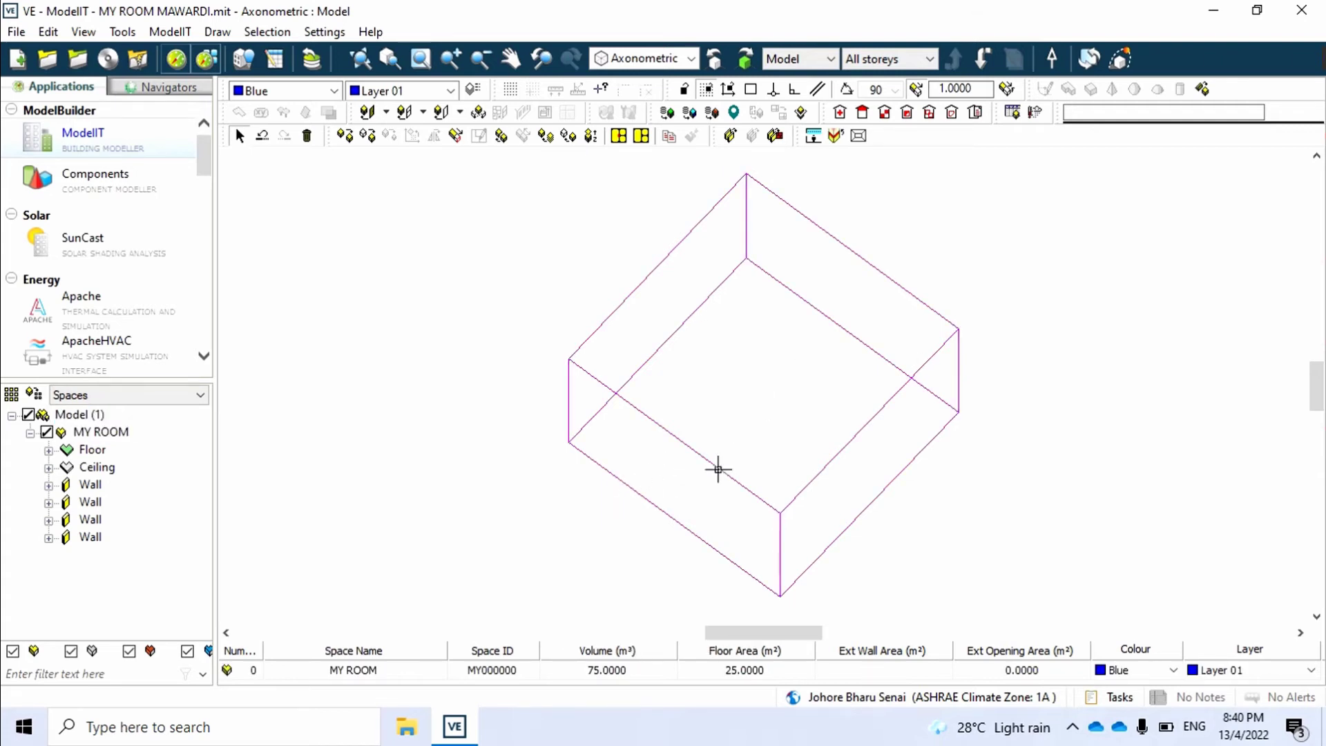
{"action": "left_click", "coordinate": [693, 494]}
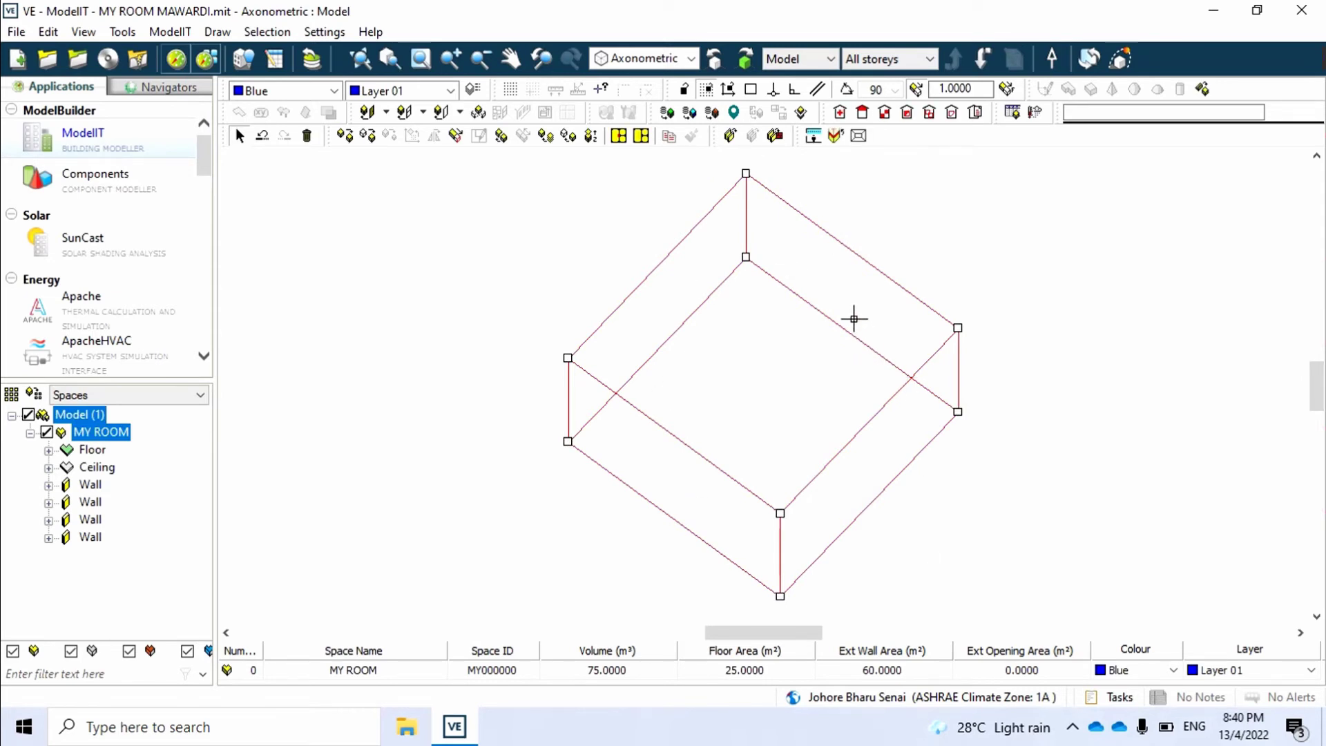
{"action": "left_click", "coordinate": [482, 306]}
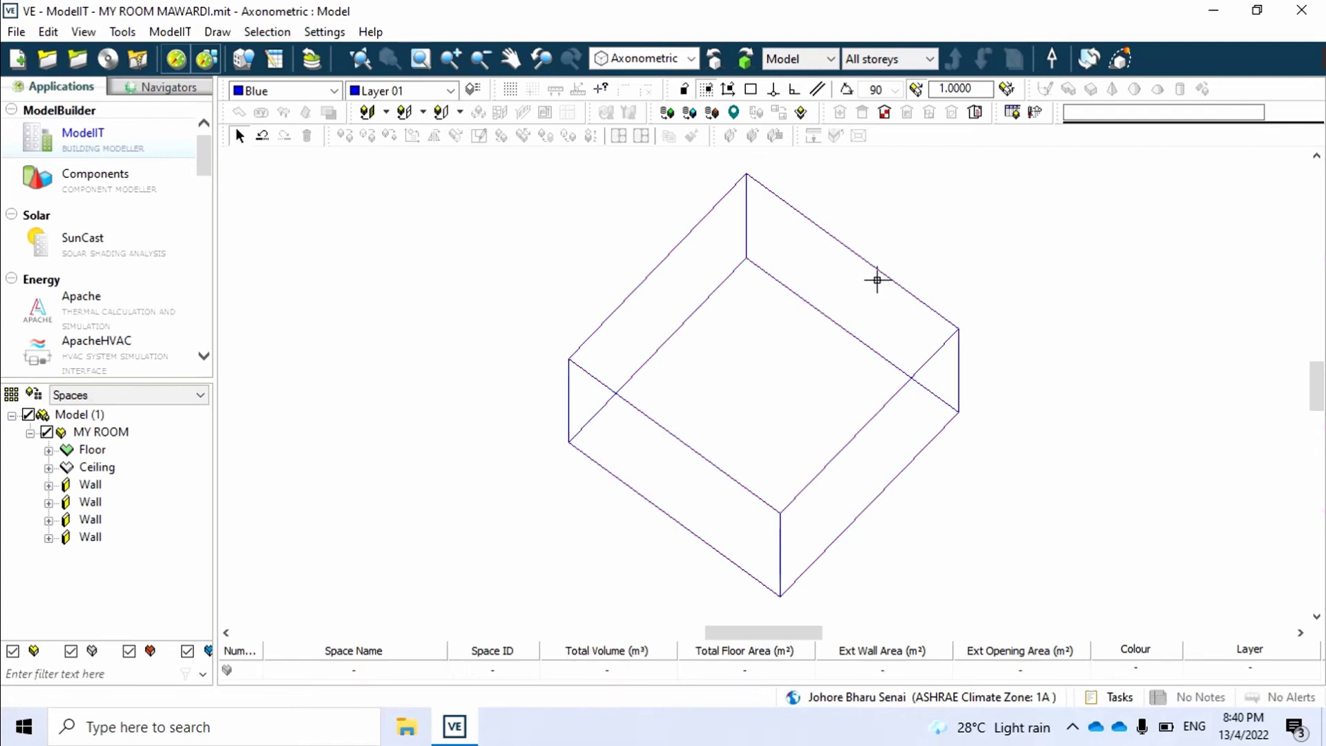
Step: Check the site rotation and accept a north angle of 0 degrees
{"action": "left_click", "coordinate": [1050, 59]}
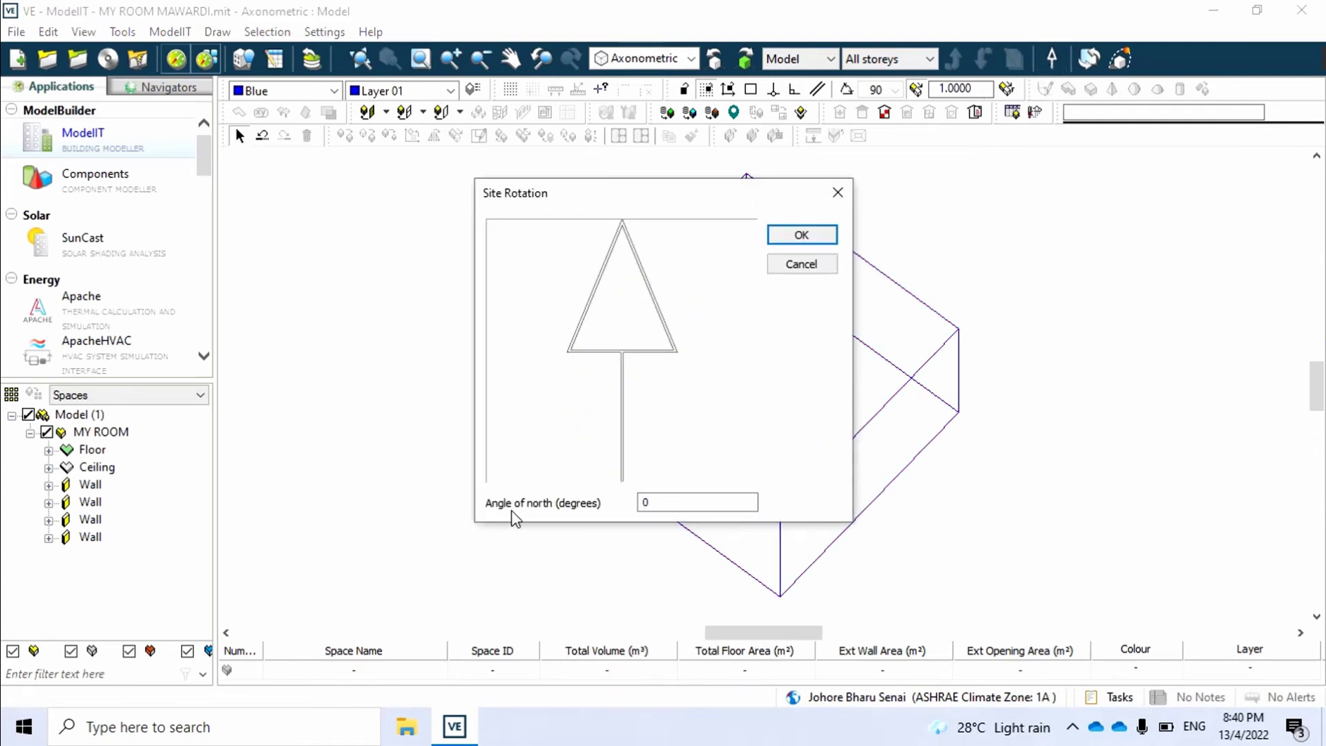
{"action": "left_click", "coordinate": [644, 503]}
{"action": "left_click", "coordinate": [800, 234]}
Step: Try to pick an individual wall of the room directly in the axonometric view
{"action": "left_click", "coordinate": [600, 325]}
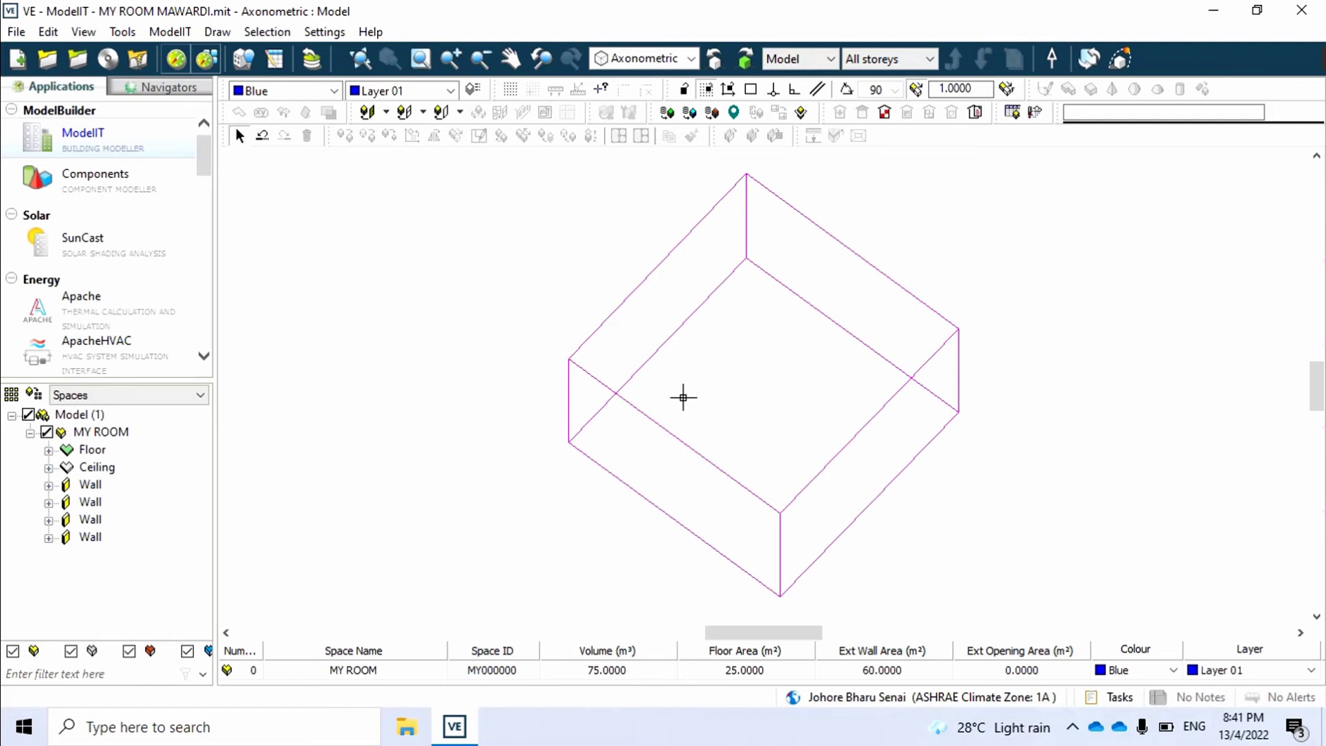
{"action": "left_click", "coordinate": [695, 365]}
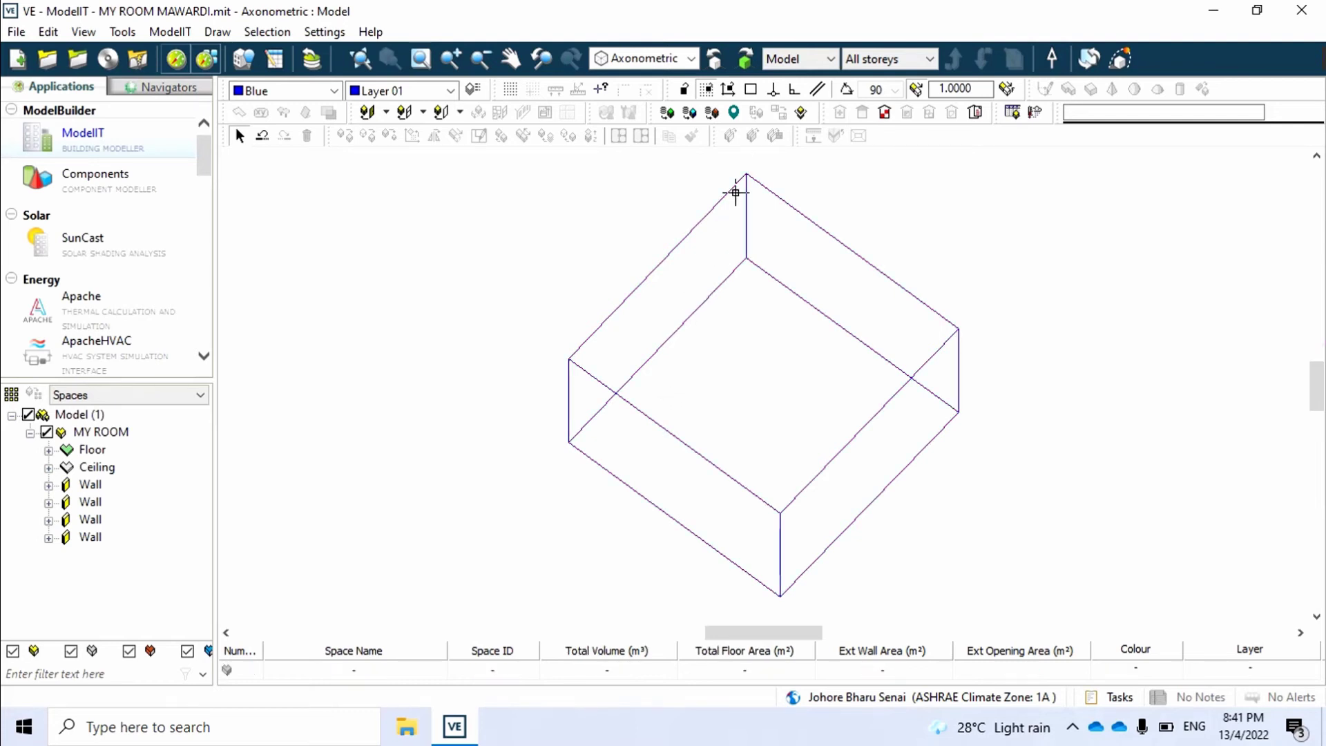
{"action": "left_click", "coordinate": [648, 340]}
{"action": "left_click_drag", "start_coordinate": [450, 219], "coordinate": [1216, 583]}
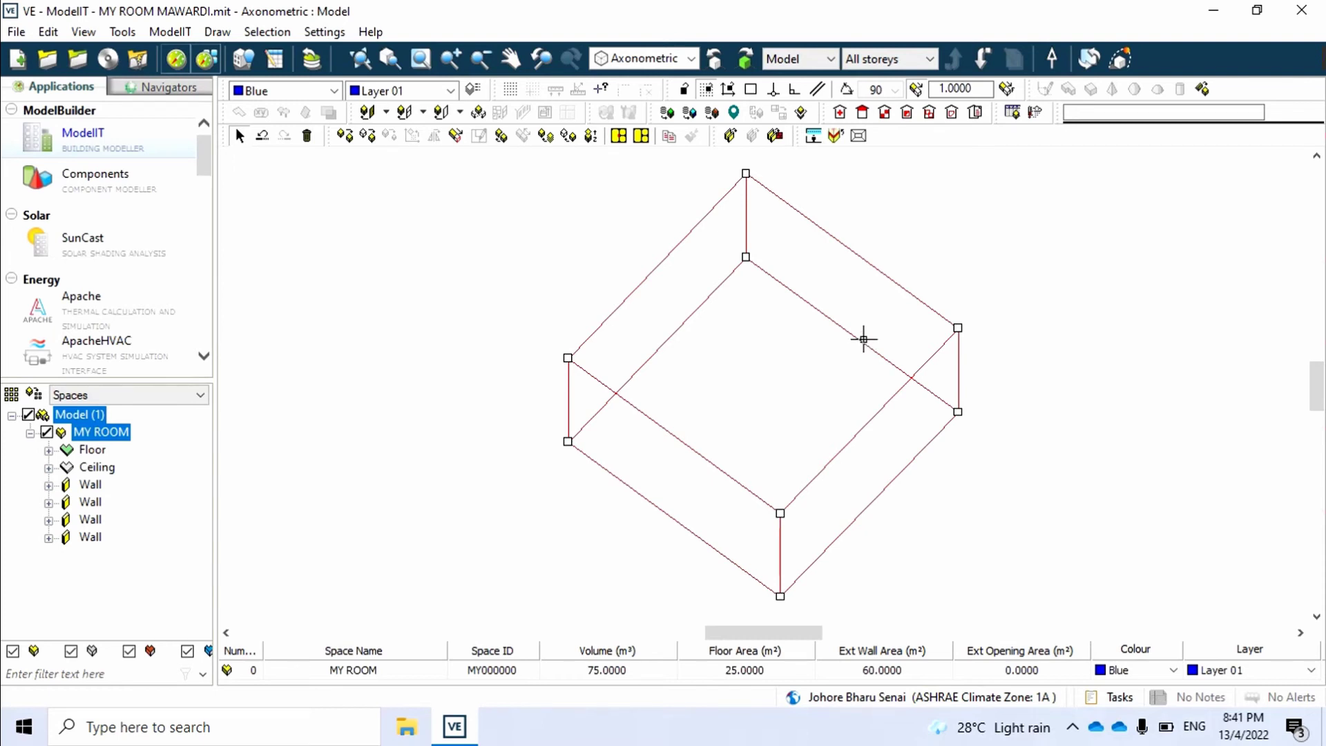
{"action": "left_click", "coordinate": [669, 304]}
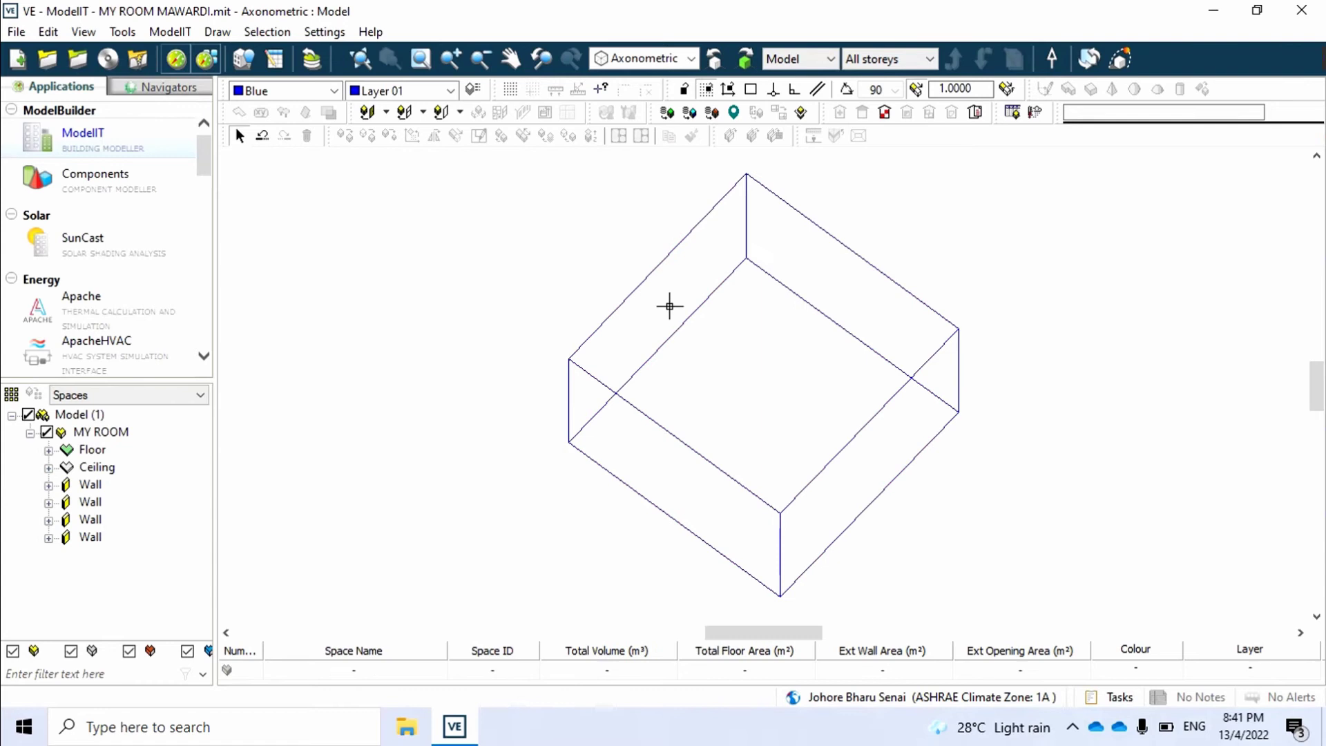
{"action": "left_click_drag", "start_coordinate": [550, 237], "coordinate": [690, 341]}
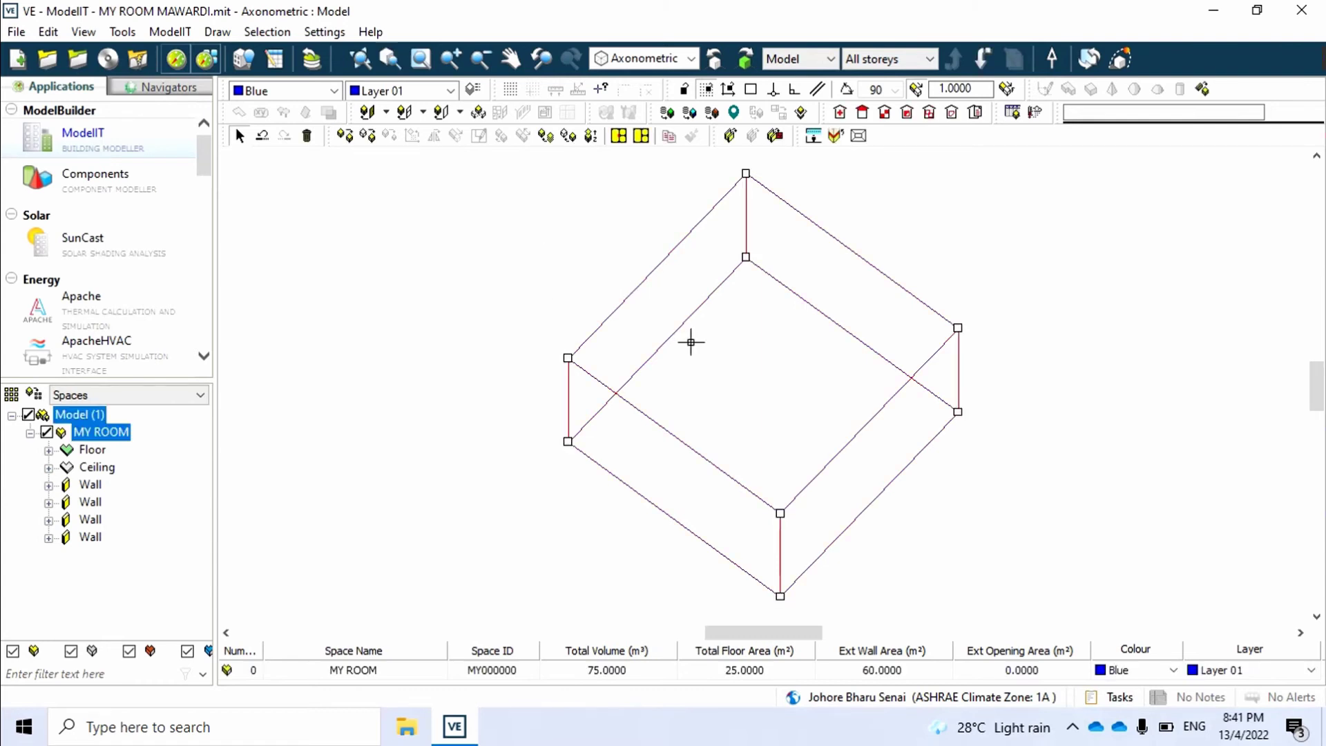
{"action": "left_click", "coordinate": [659, 343]}
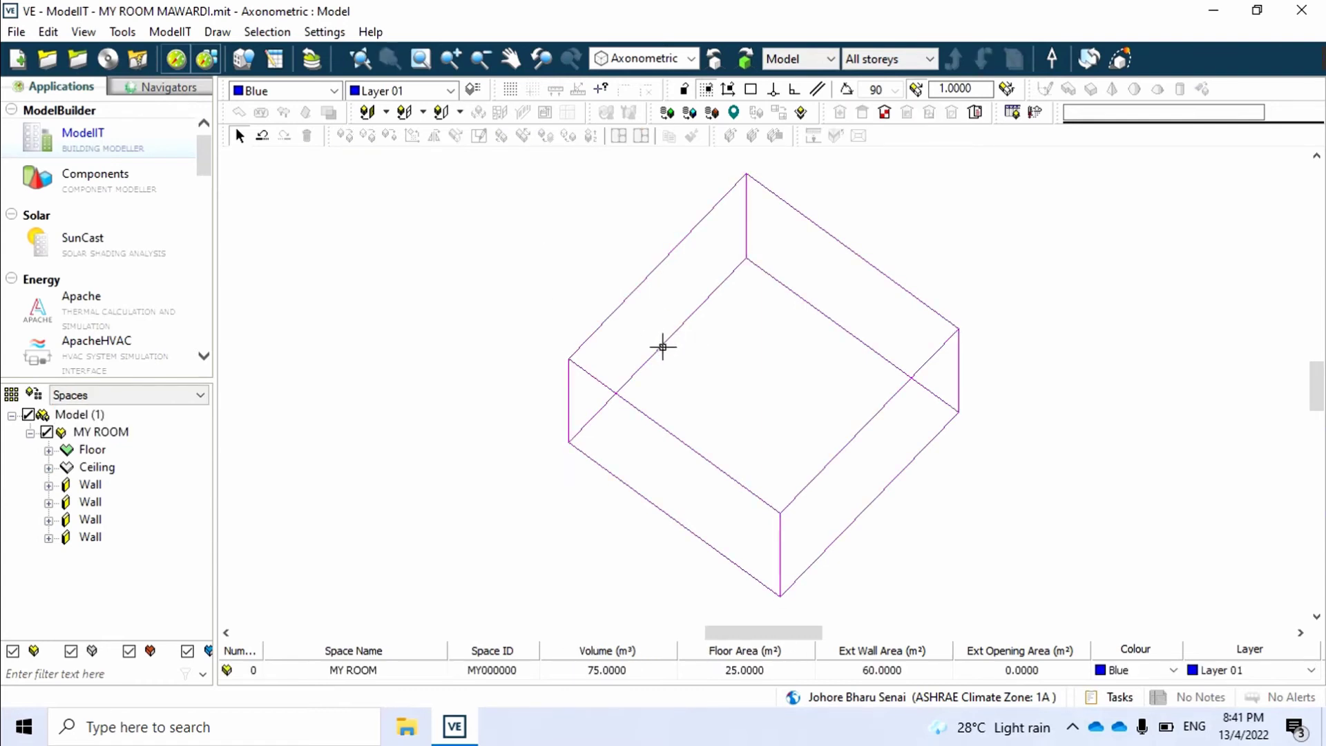
{"action": "left_click", "coordinate": [609, 330]}
{"action": "left_click", "coordinate": [645, 370]}
{"action": "left_click", "coordinate": [624, 344]}
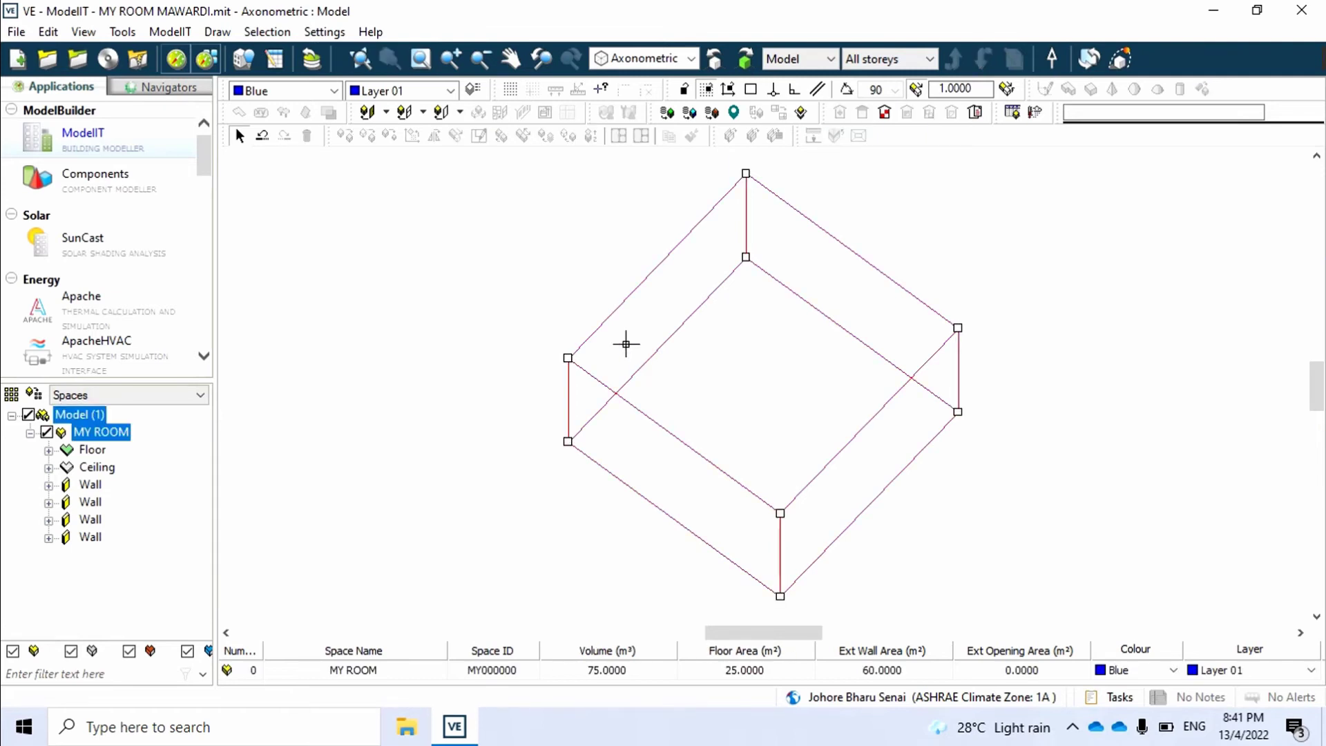
{"action": "left_click", "coordinate": [624, 343]}
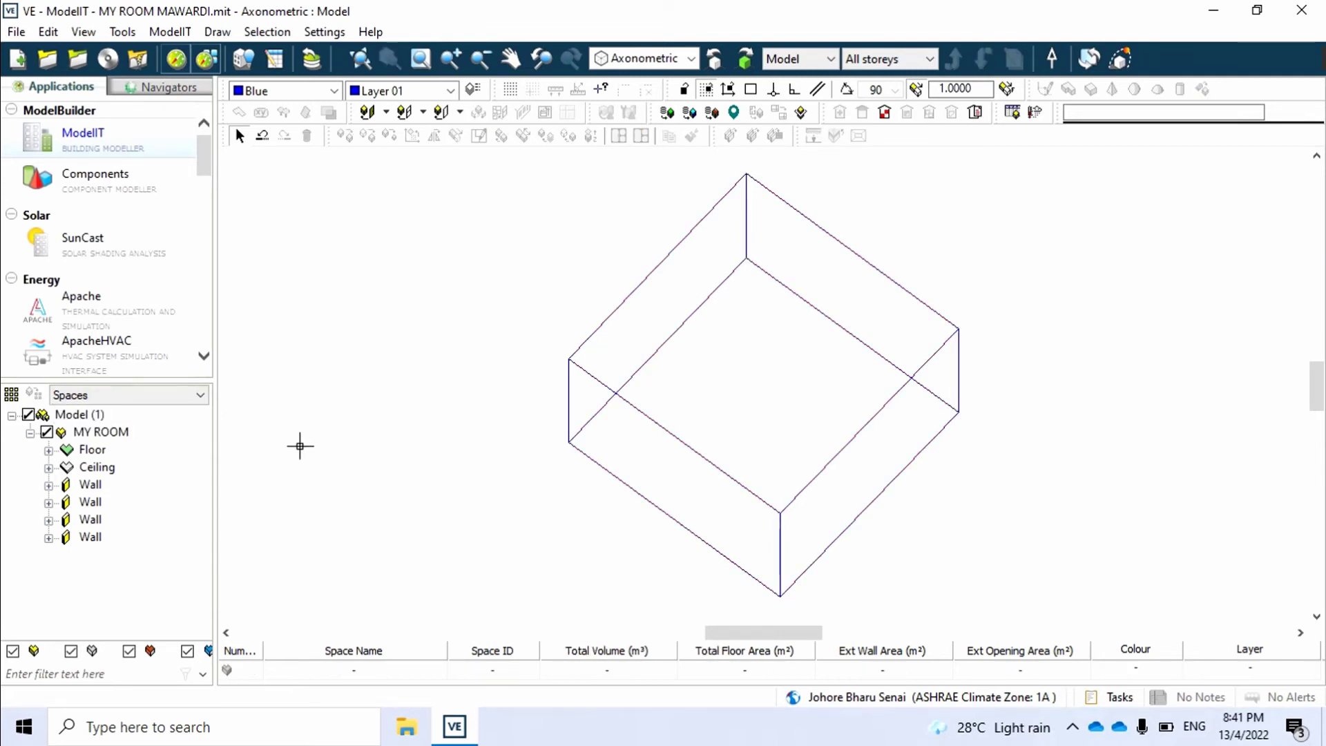
Step: Select each of MY ROOM's four walls in turn in the model tree to examine its location, area and orientation
{"action": "left_click", "coordinate": [97, 486]}
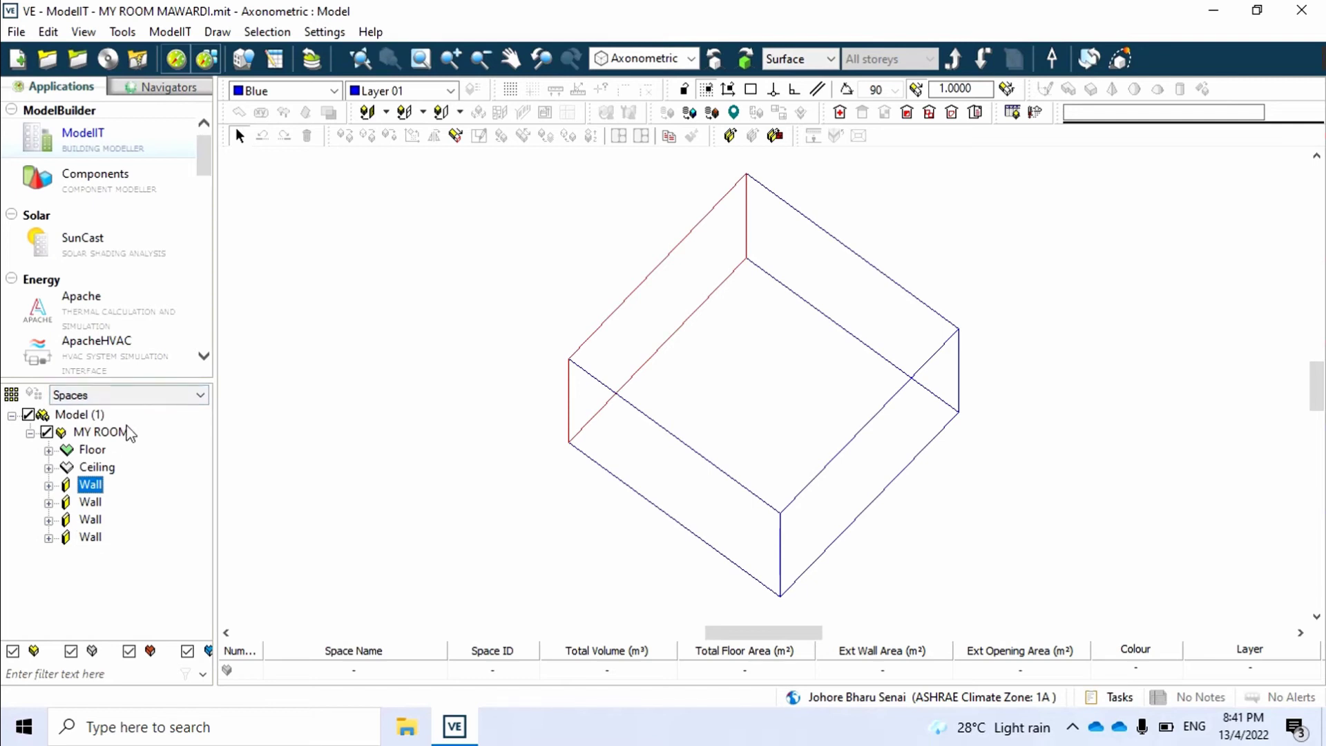
{"action": "left_click", "coordinate": [91, 502]}
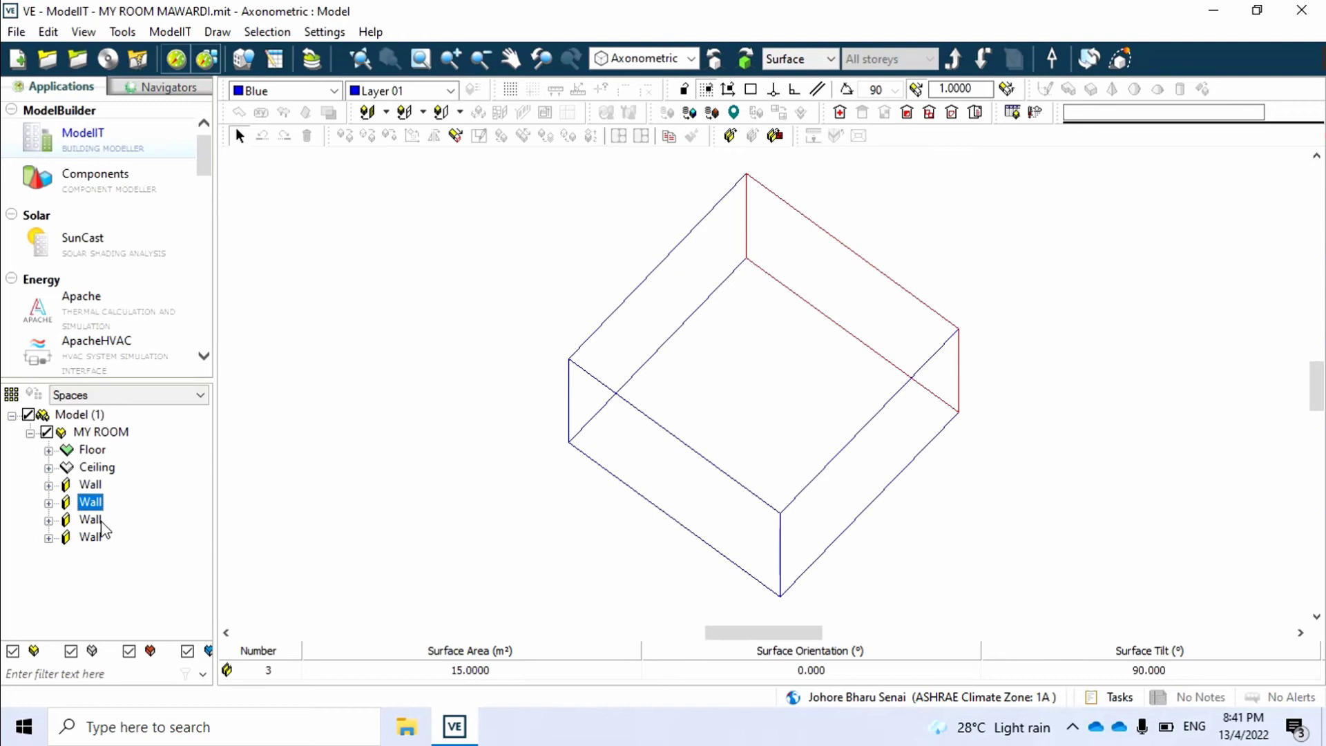
{"action": "left_click", "coordinate": [96, 521]}
{"action": "left_click", "coordinate": [91, 537]}
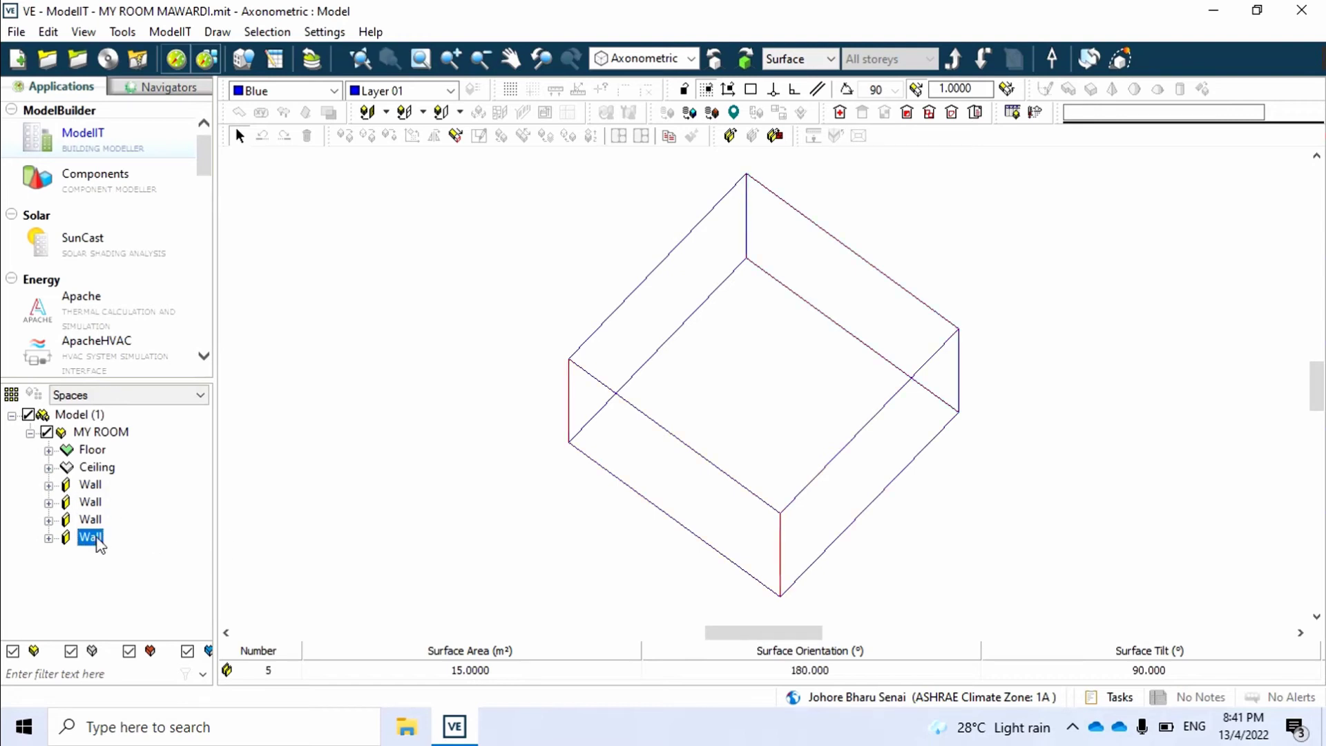
Step: Open the first listed wall of MY ROOM, the one oriented at 270 degrees, at the openings level
{"action": "left_click", "coordinate": [94, 487]}
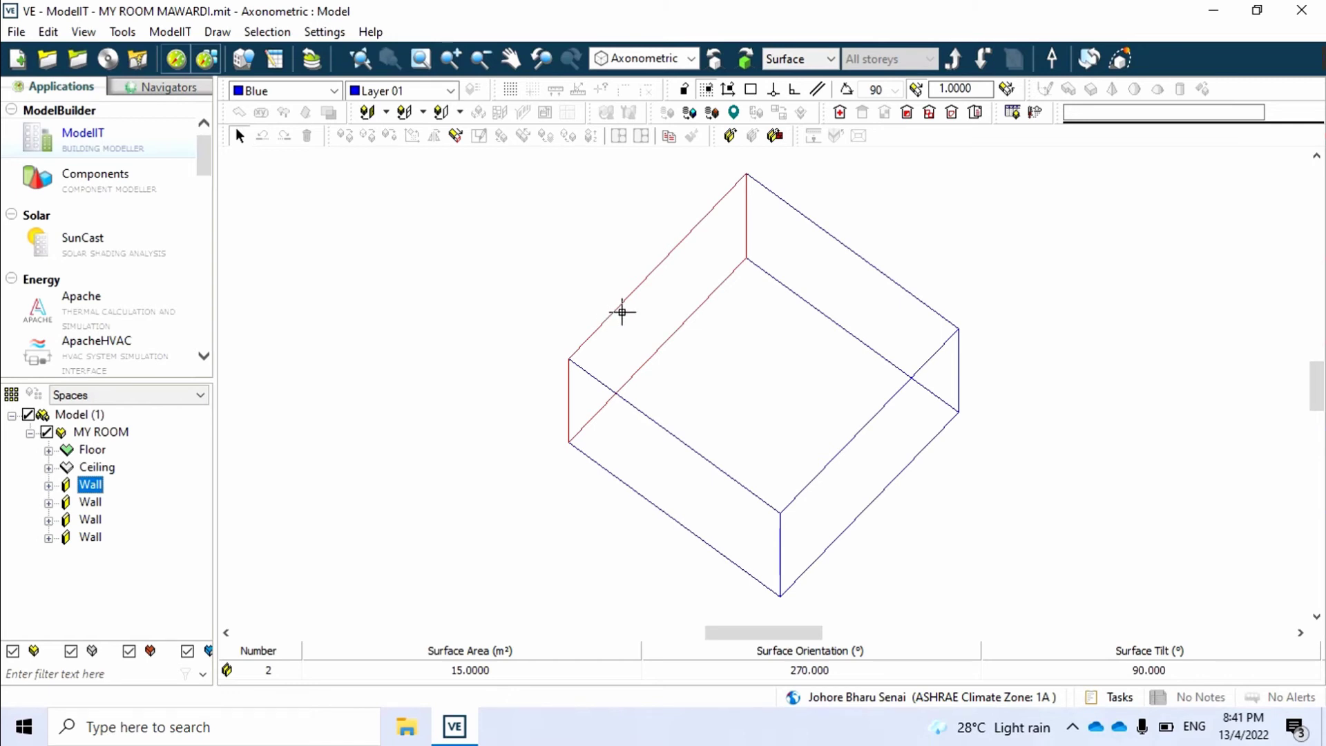
{"action": "left_click", "coordinate": [983, 59]}
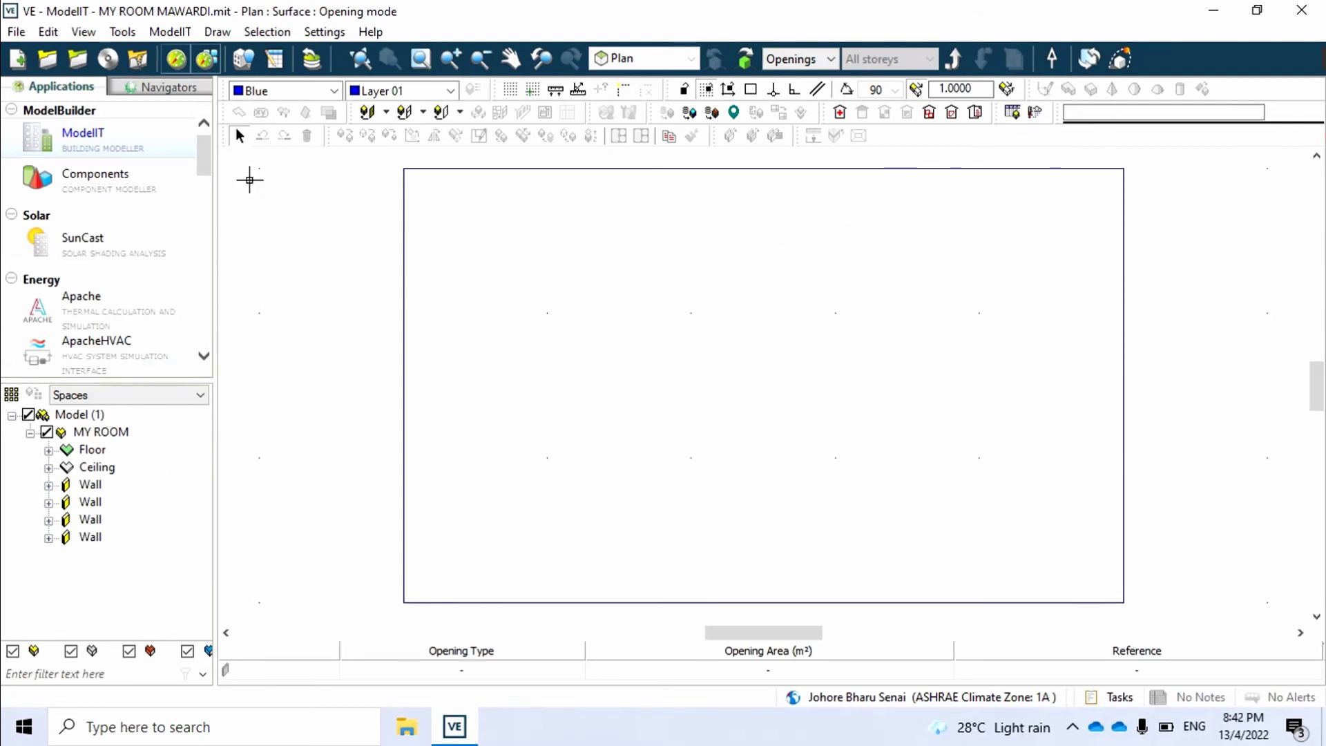
{"action": "left_click", "coordinate": [334, 160]}
{"action": "left_click", "coordinate": [1178, 607]}
{"action": "left_click", "coordinate": [405, 114]}
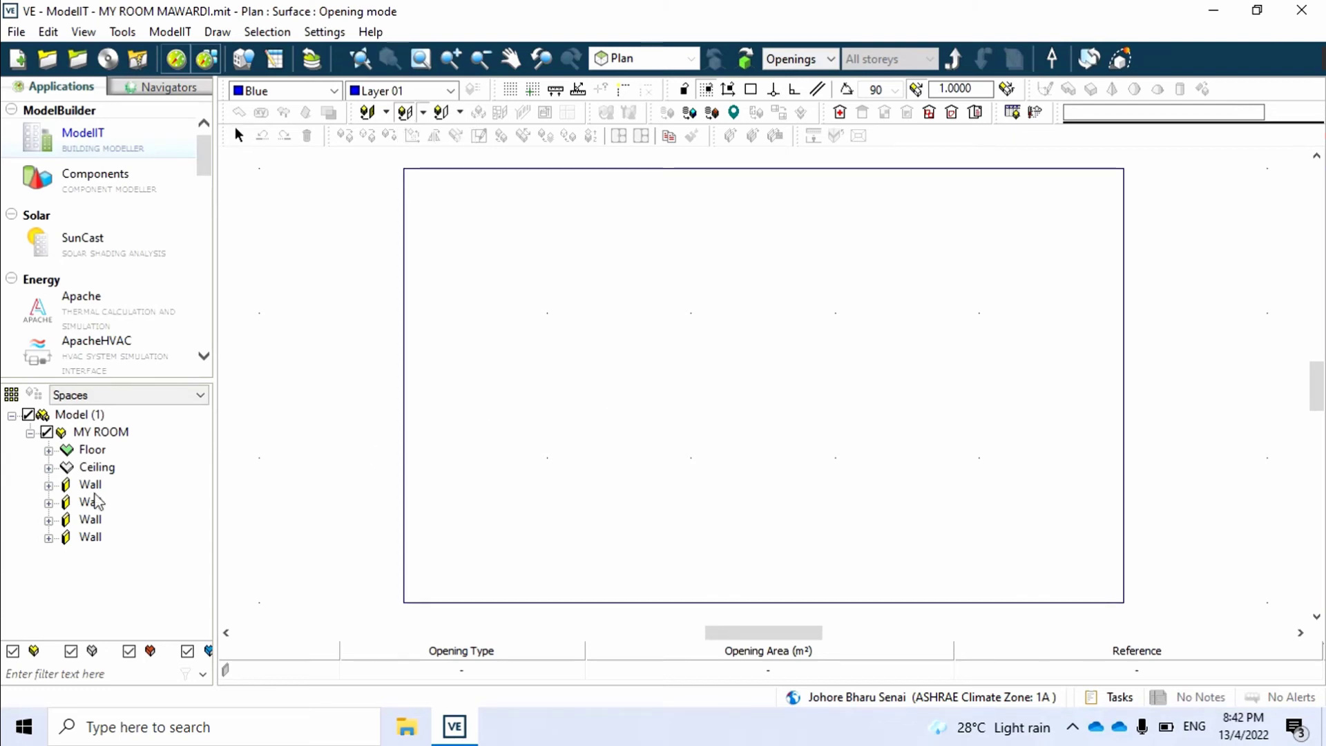
{"action": "left_click", "coordinate": [692, 170]}
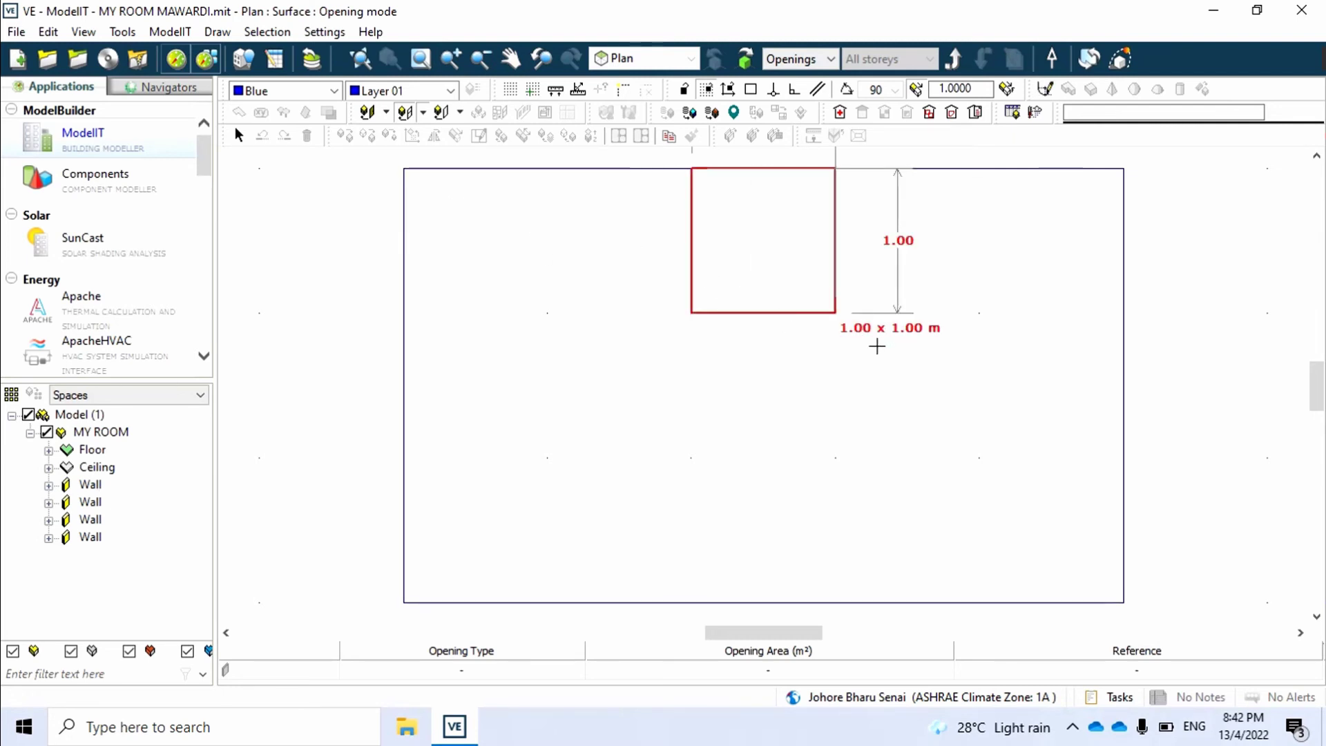
{"action": "key", "text": "Escape"}
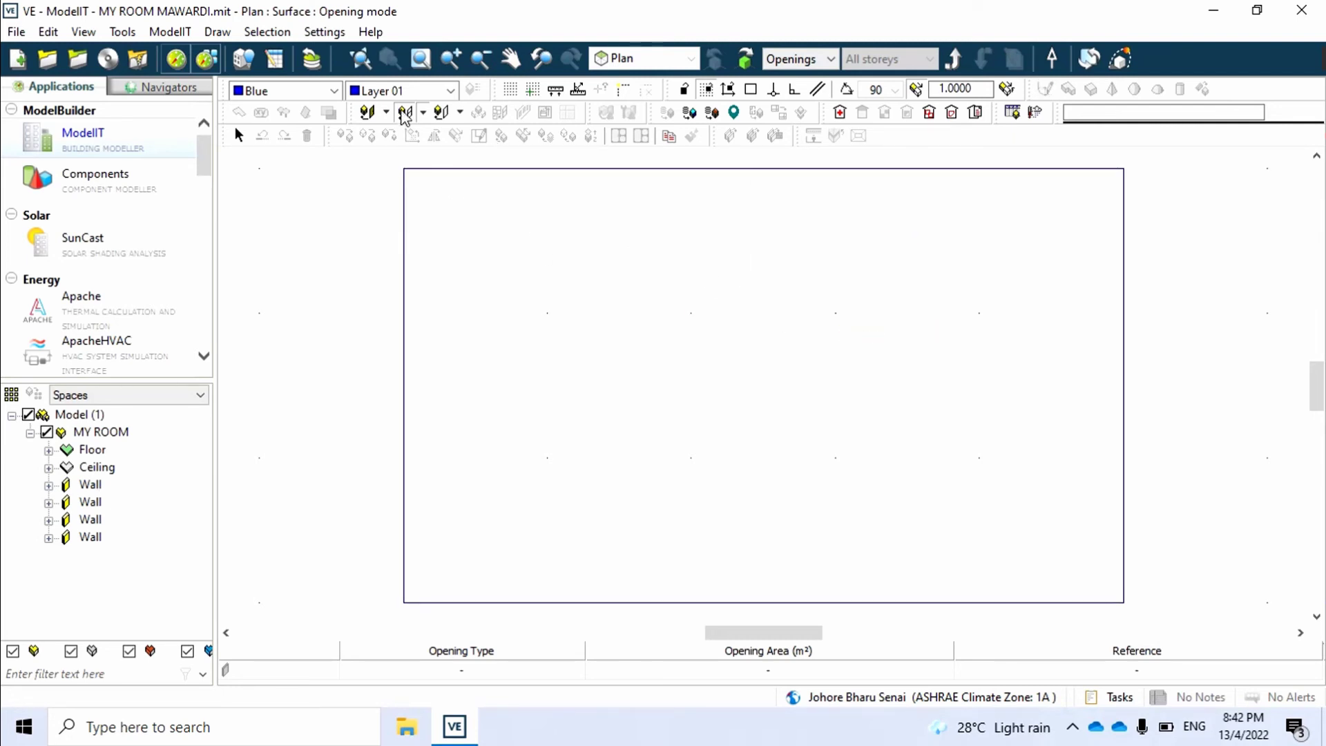
Step: Draw two 1 by 1 m windows side by side at mid-height of the wall and return to the surface level
{"action": "left_click", "coordinate": [839, 314]}
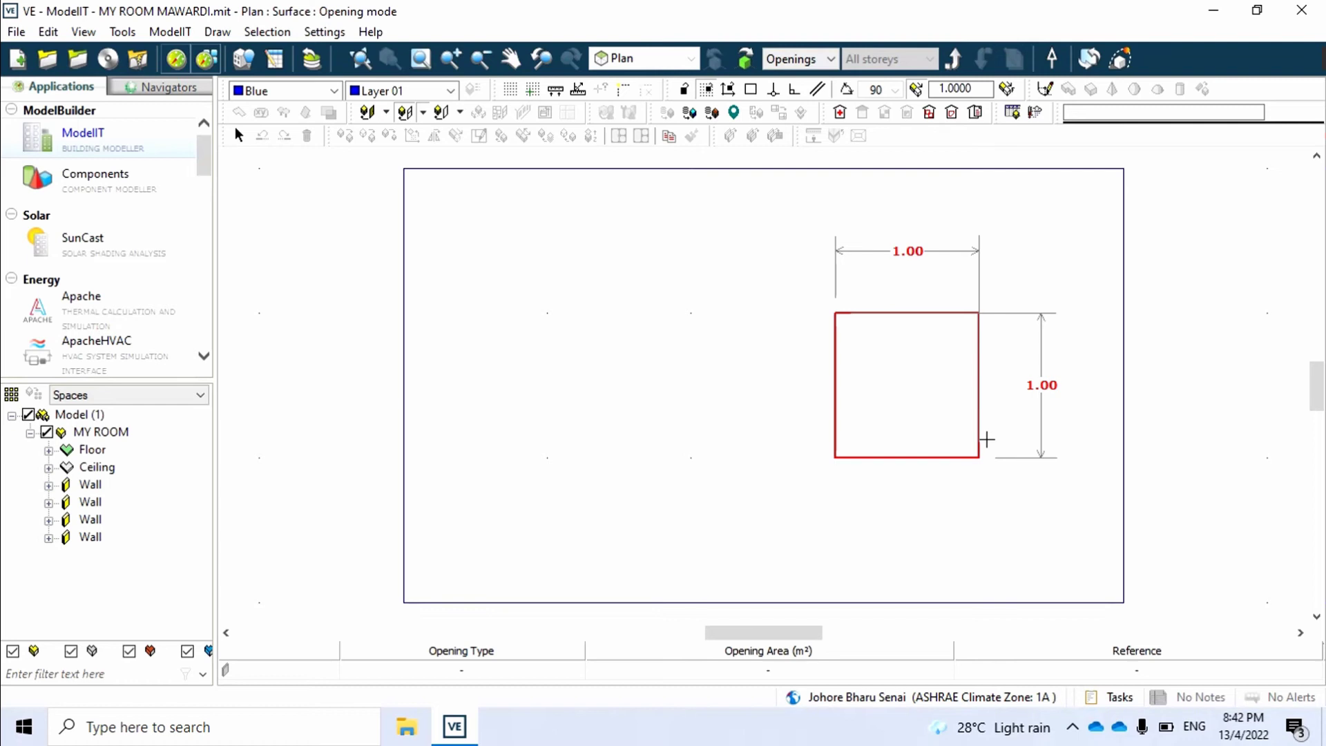
{"action": "left_click", "coordinate": [987, 439]}
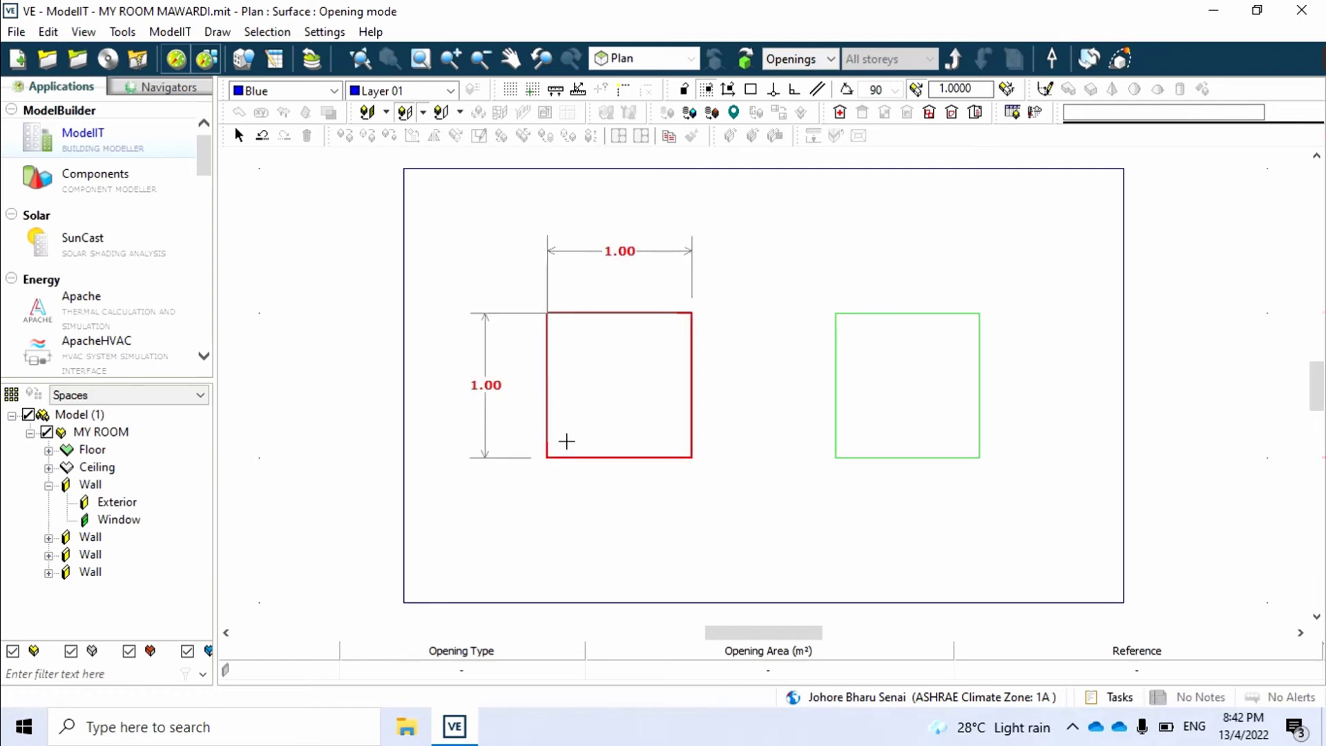
{"action": "left_click", "coordinate": [566, 440]}
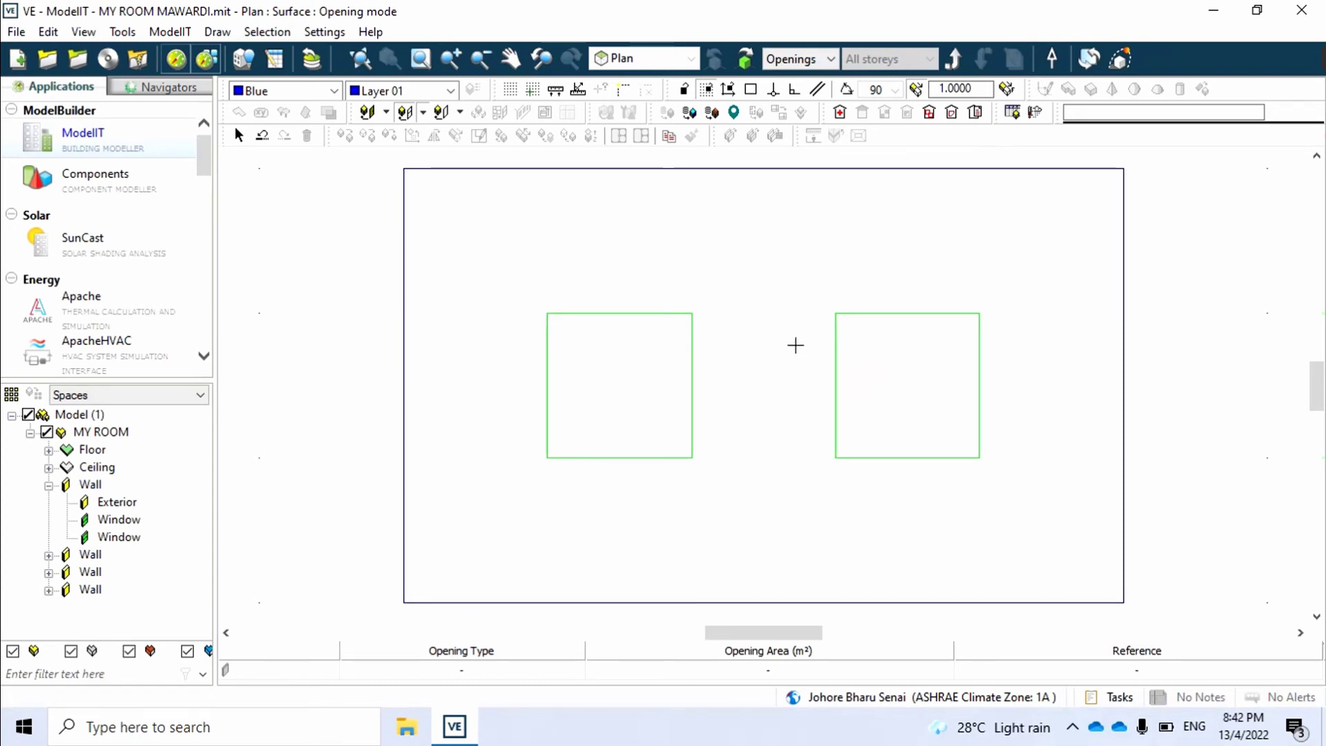
{"action": "left_click", "coordinate": [955, 60]}
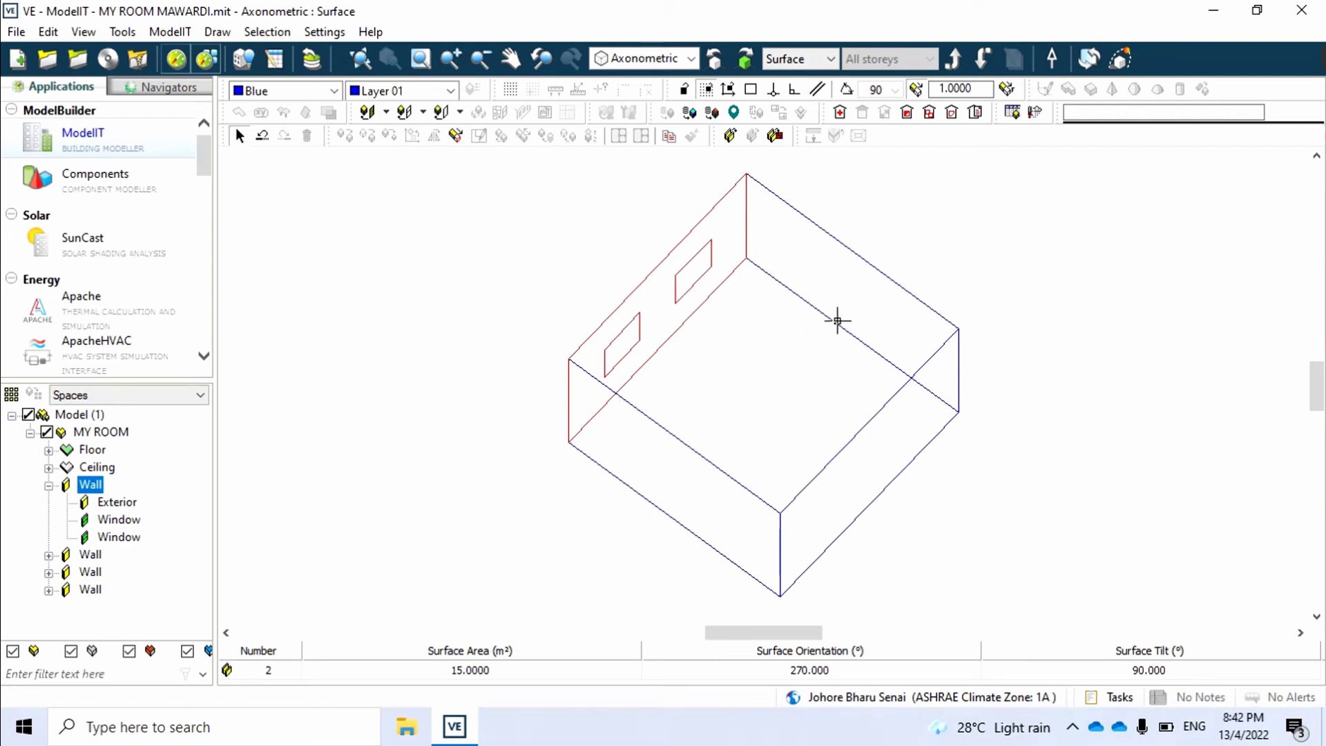
Step: Add two 1 by 1 m windows side by side at mid-height of the second listed wall and return to the surface level
{"action": "left_click", "coordinate": [91, 555]}
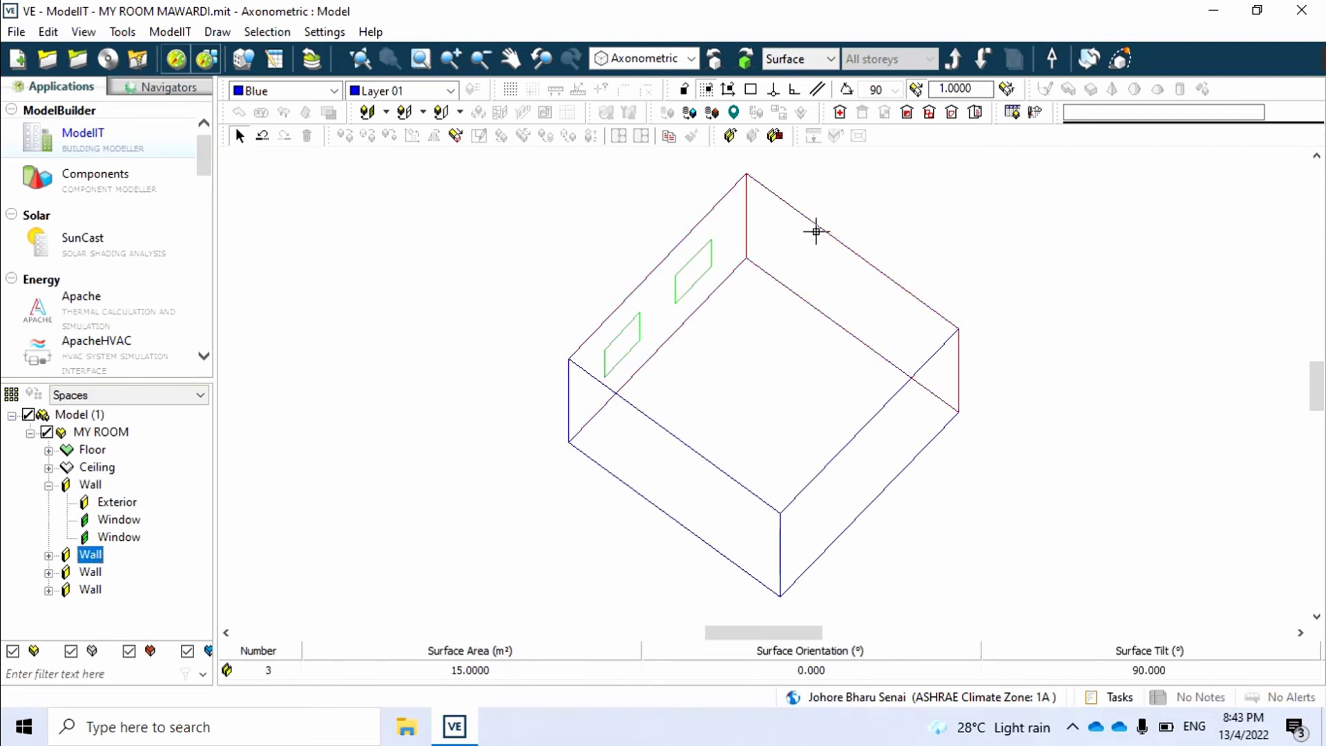
{"action": "left_click", "coordinate": [983, 61]}
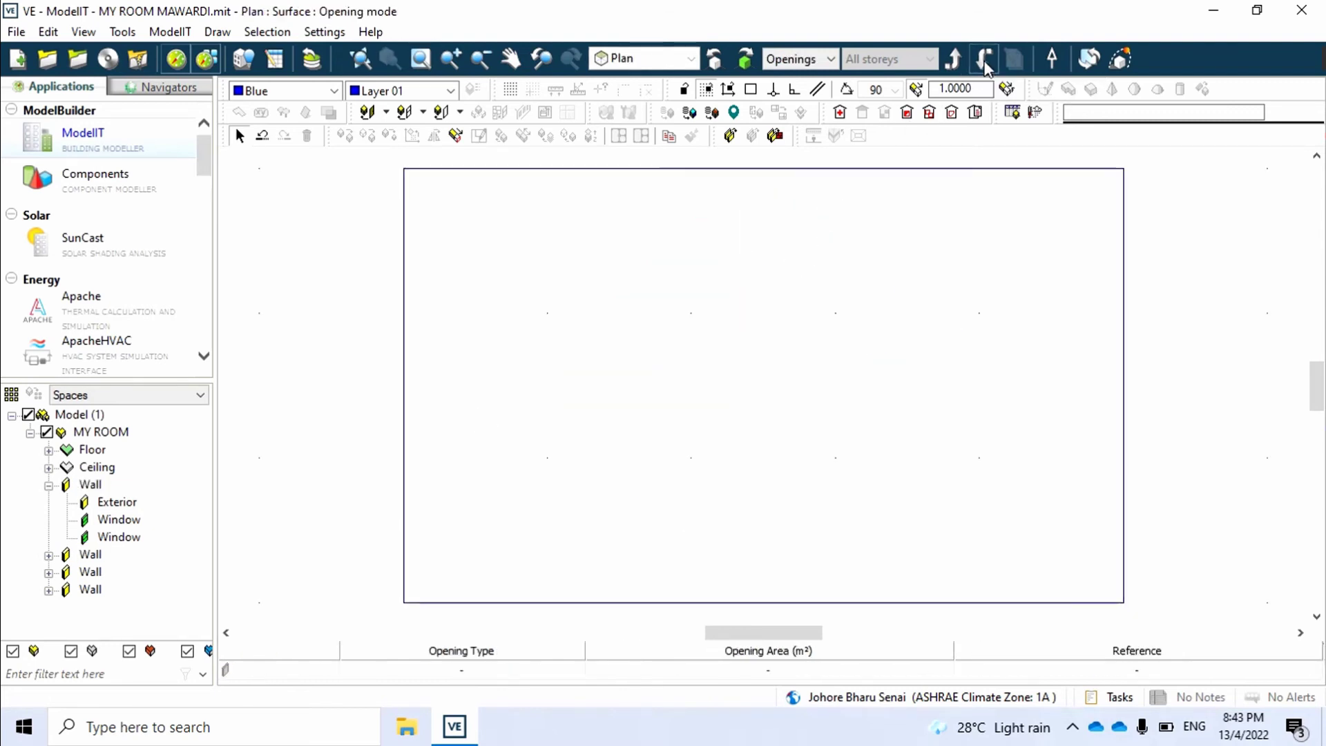
{"action": "left_click", "coordinate": [405, 112]}
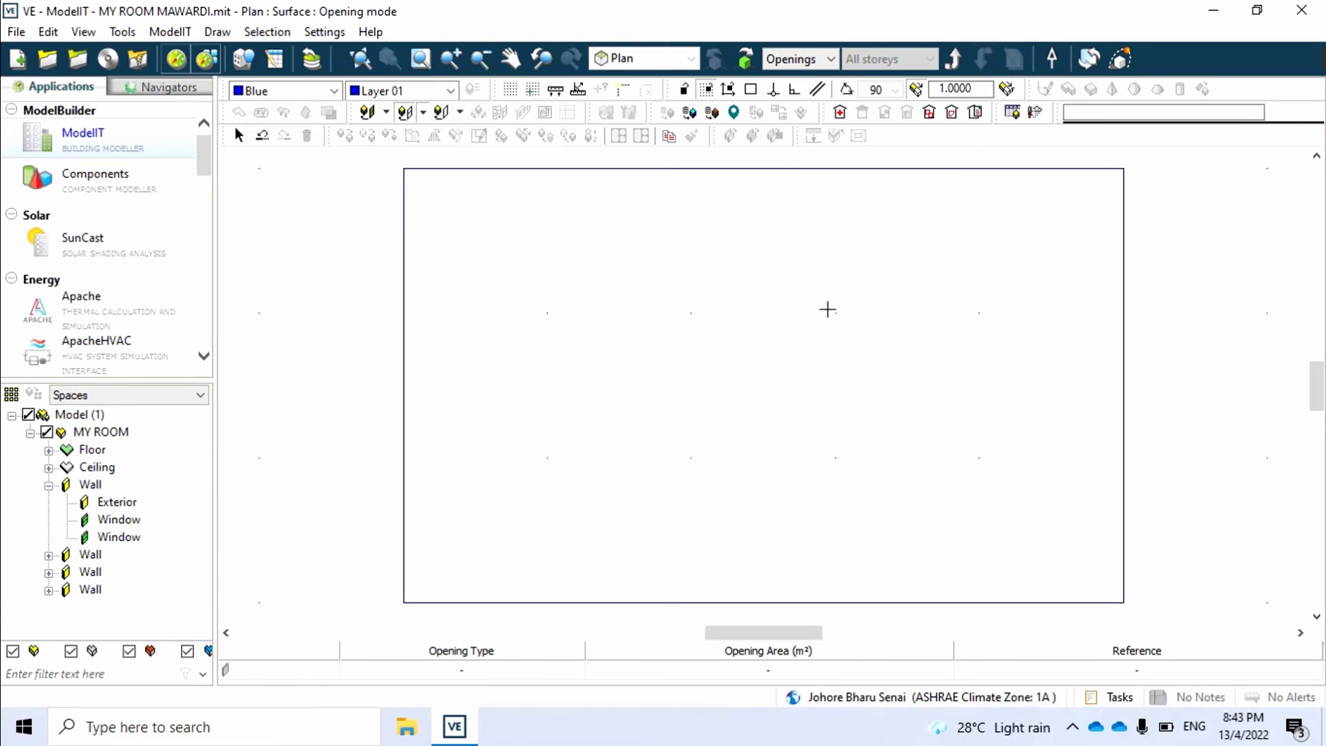
{"action": "left_click", "coordinate": [834, 312]}
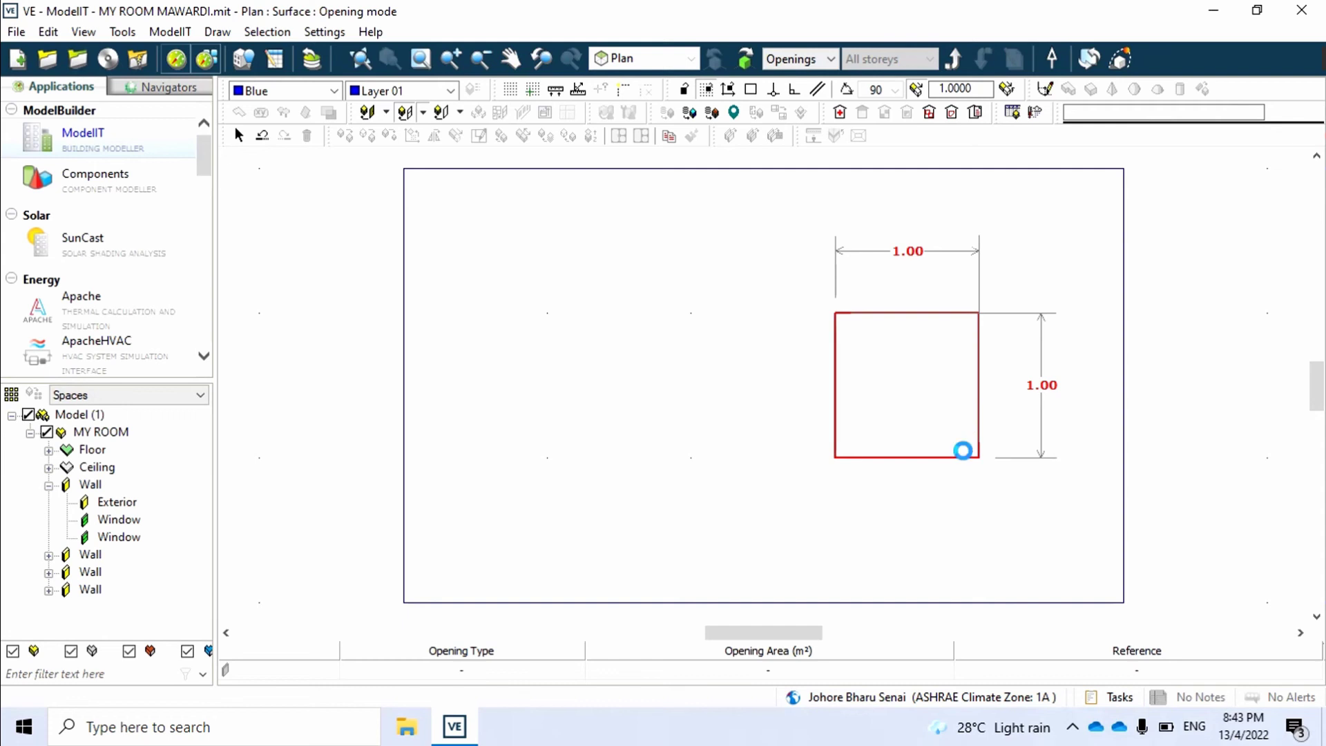
{"action": "left_click", "coordinate": [965, 448]}
{"action": "left_click", "coordinate": [691, 312]}
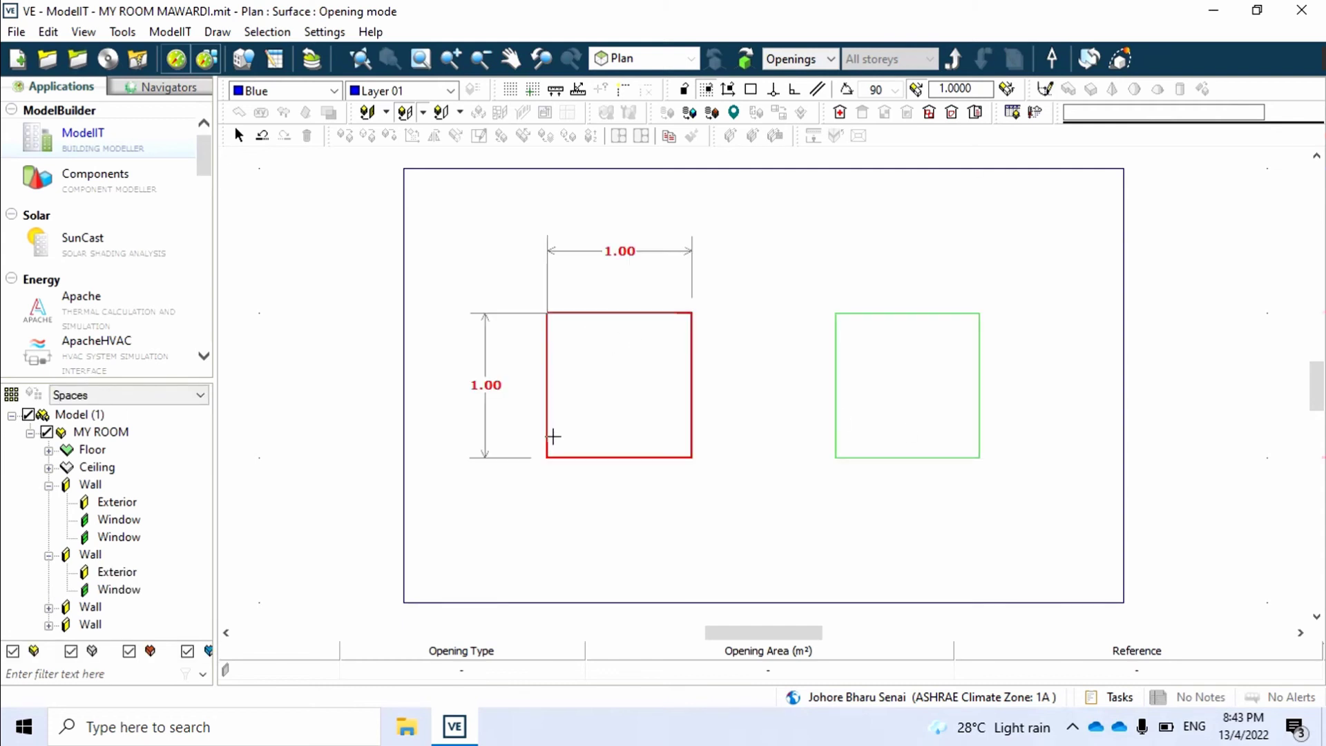
{"action": "left_click", "coordinate": [554, 450]}
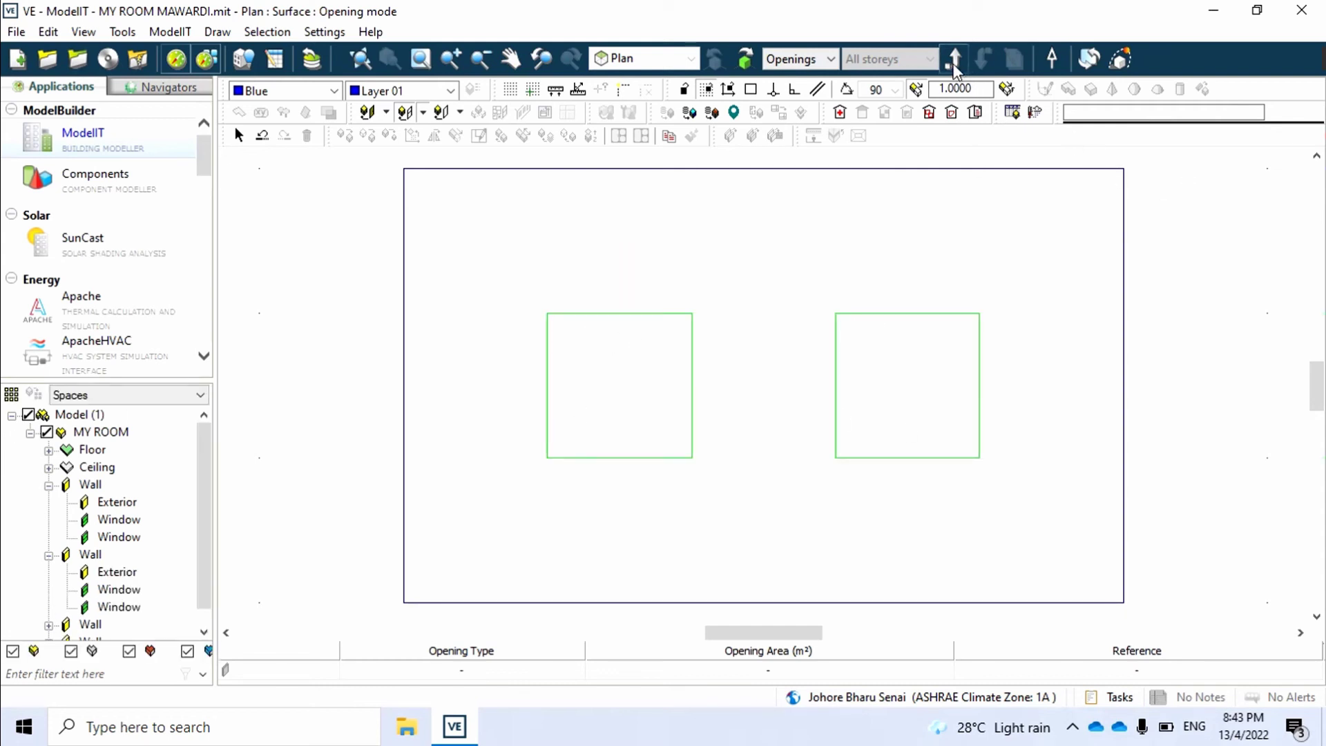
{"action": "left_click", "coordinate": [953, 59]}
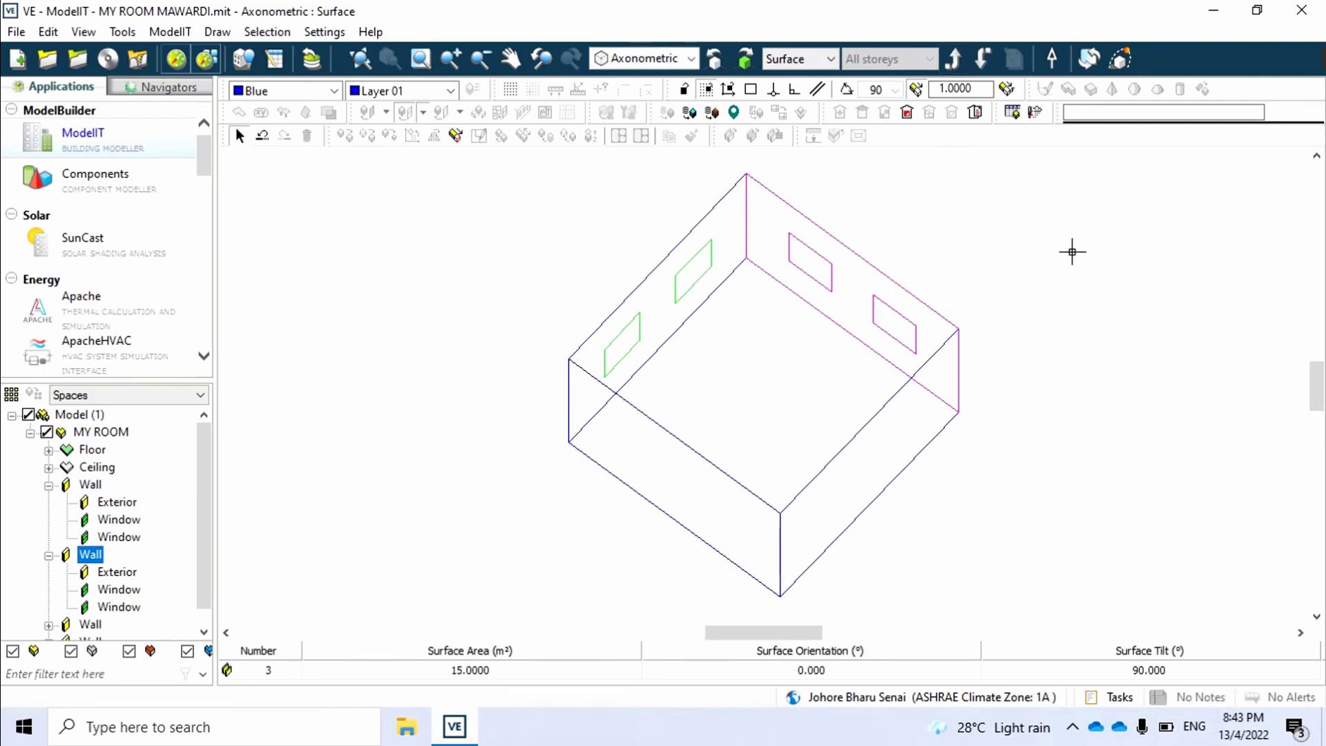
Step: Try to pick the front wall opposite the second windowed wall directly in the axonometric view
{"action": "left_click", "coordinate": [760, 444]}
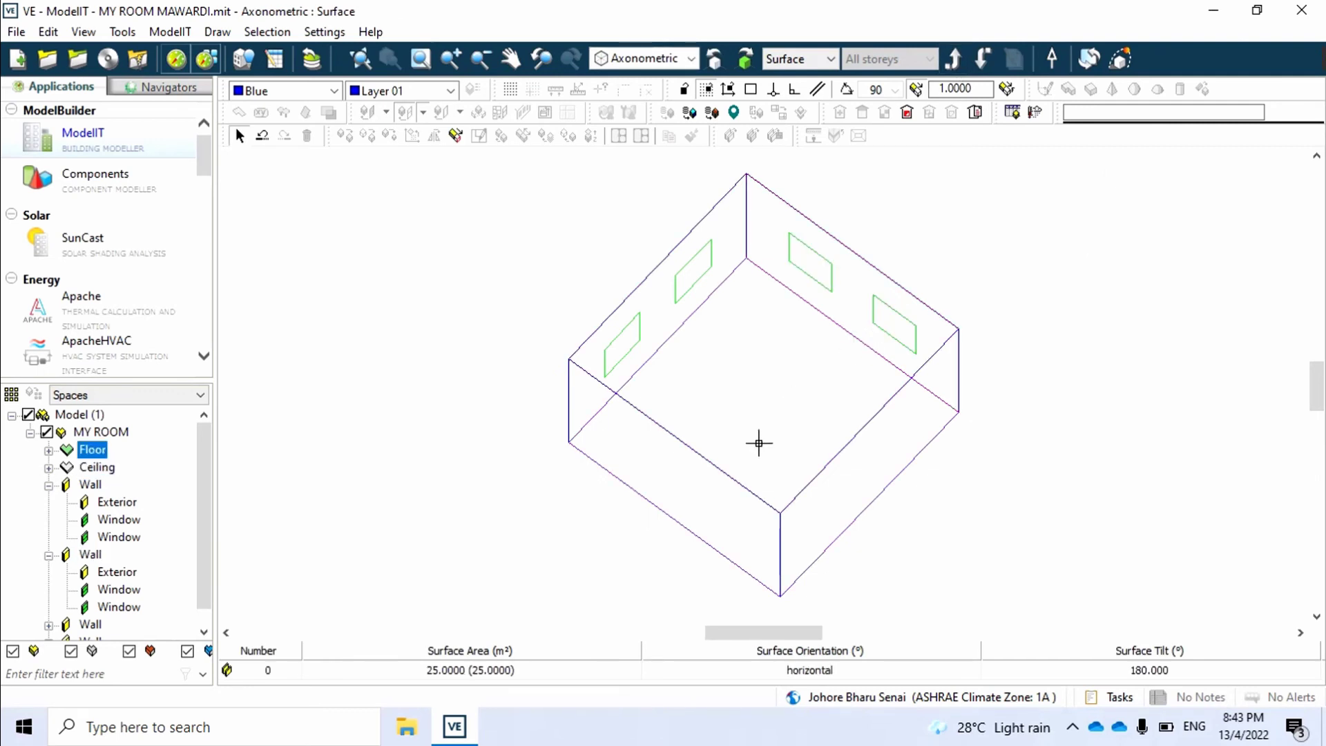
{"action": "left_click", "coordinate": [702, 449]}
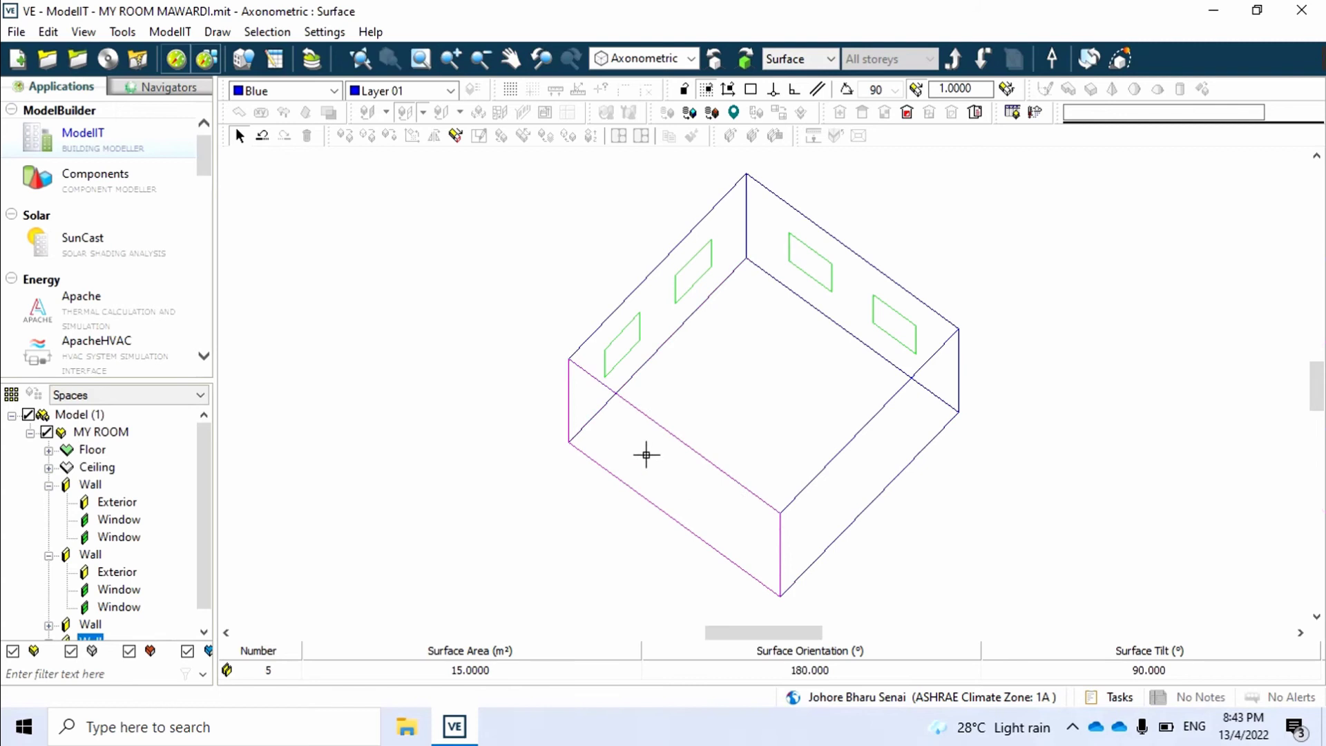
{"action": "left_click", "coordinate": [630, 378]}
{"action": "left_click", "coordinate": [675, 423]}
{"action": "left_click", "coordinate": [655, 470]}
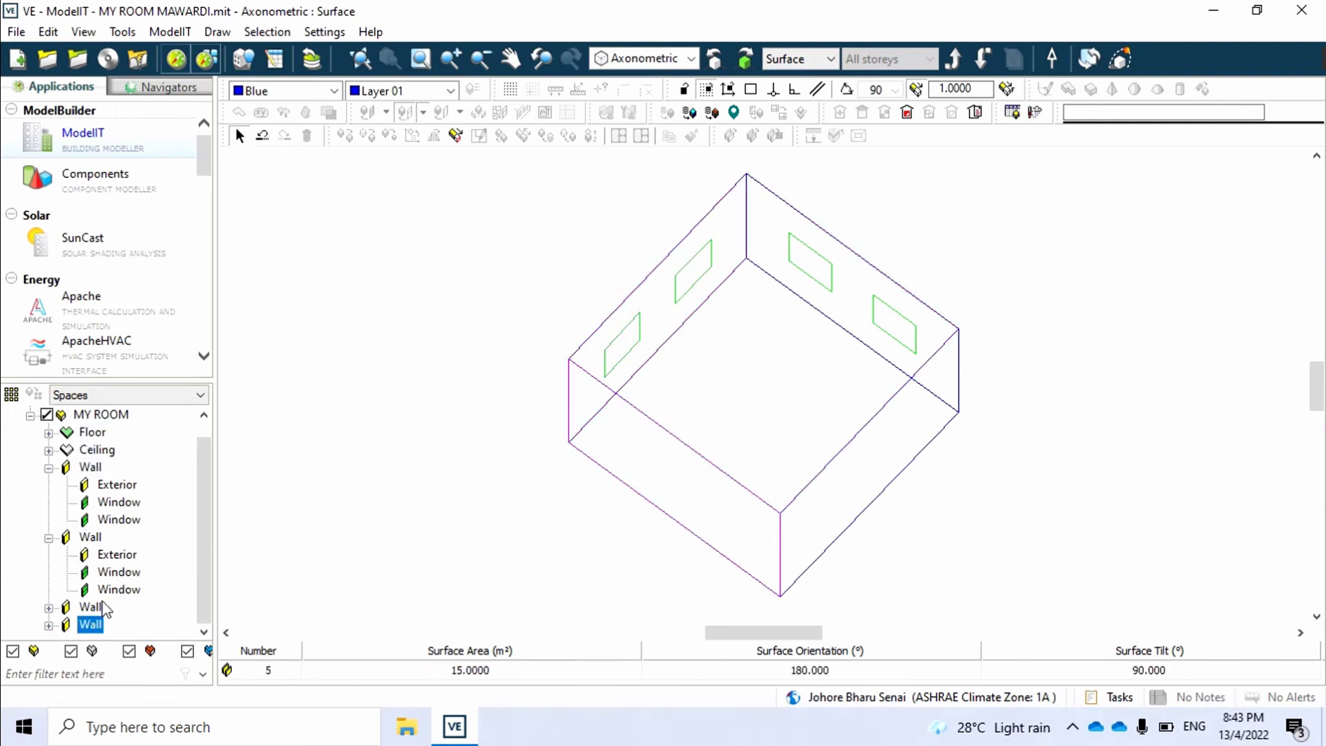
Step: Add a door 1 m wide and 2 m high at floor level in the middle of the last listed wall and return to the surface level
{"action": "left_click", "coordinate": [90, 607]}
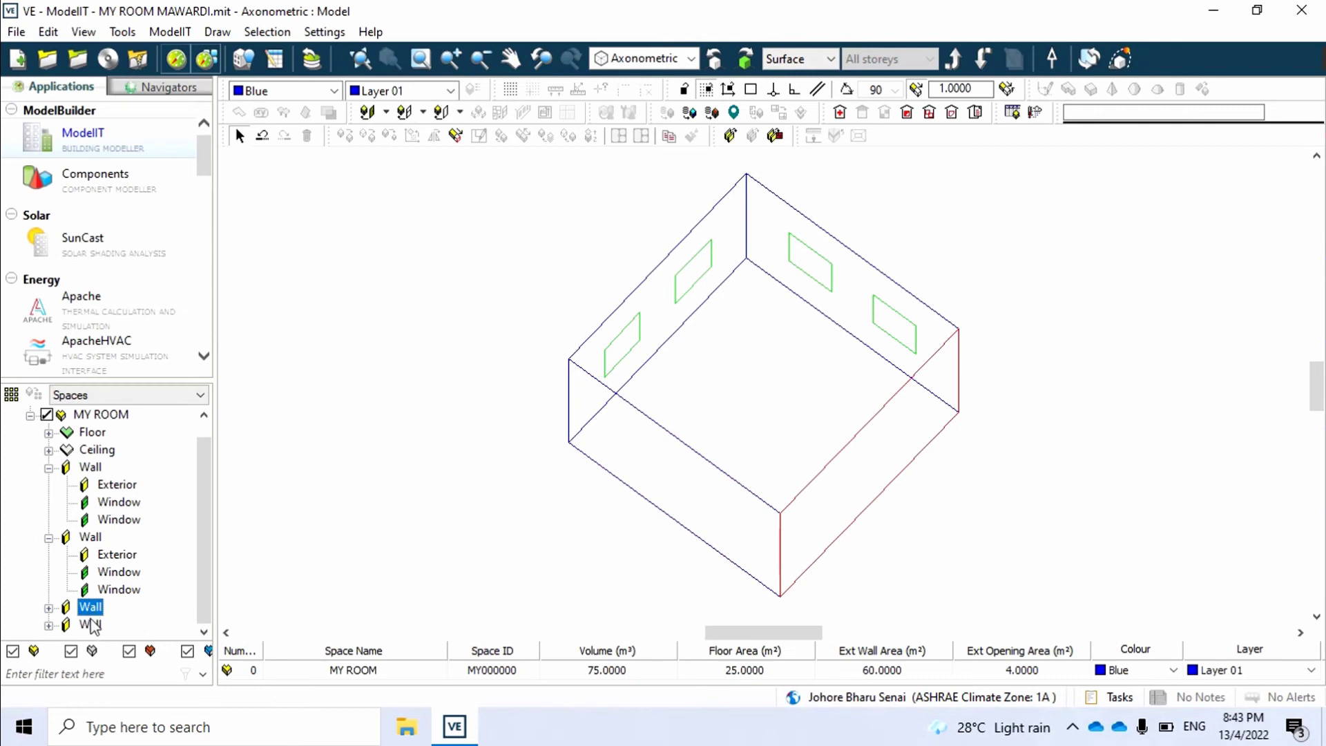
{"action": "left_click", "coordinate": [92, 625]}
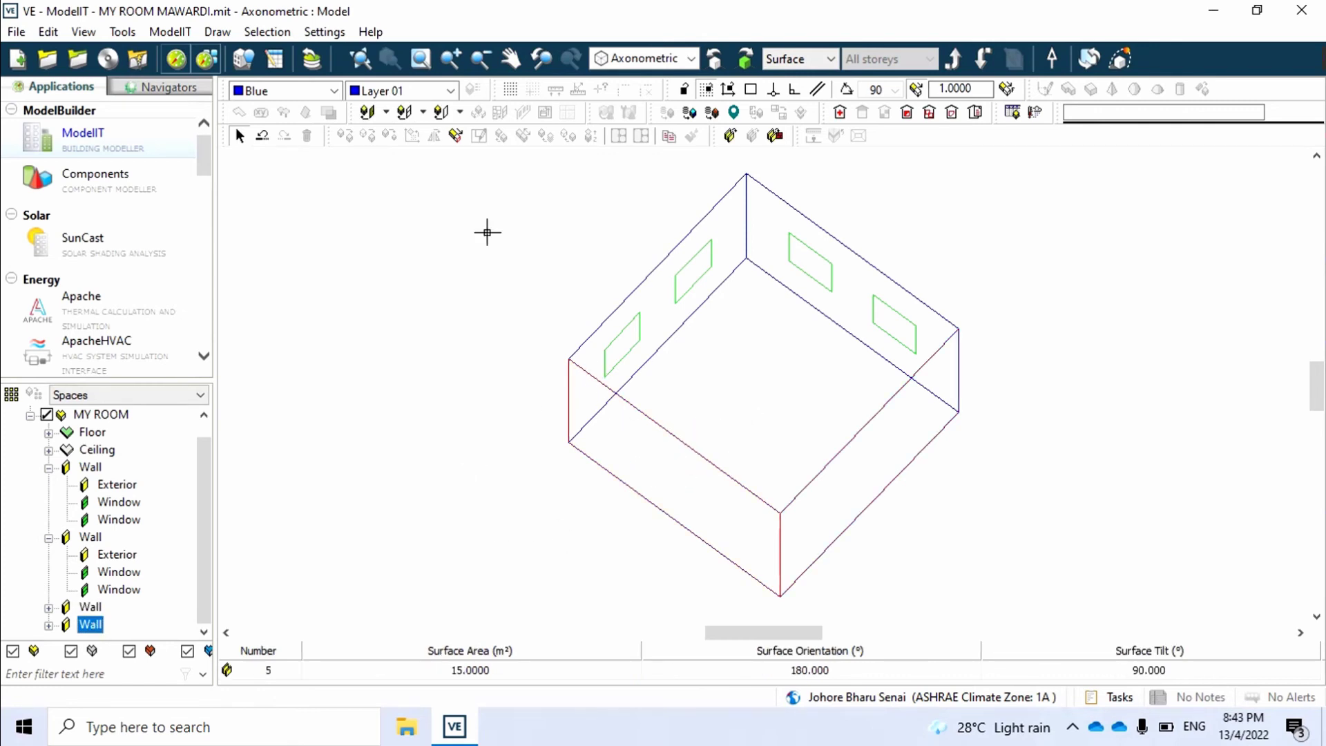
{"action": "left_click", "coordinate": [983, 63]}
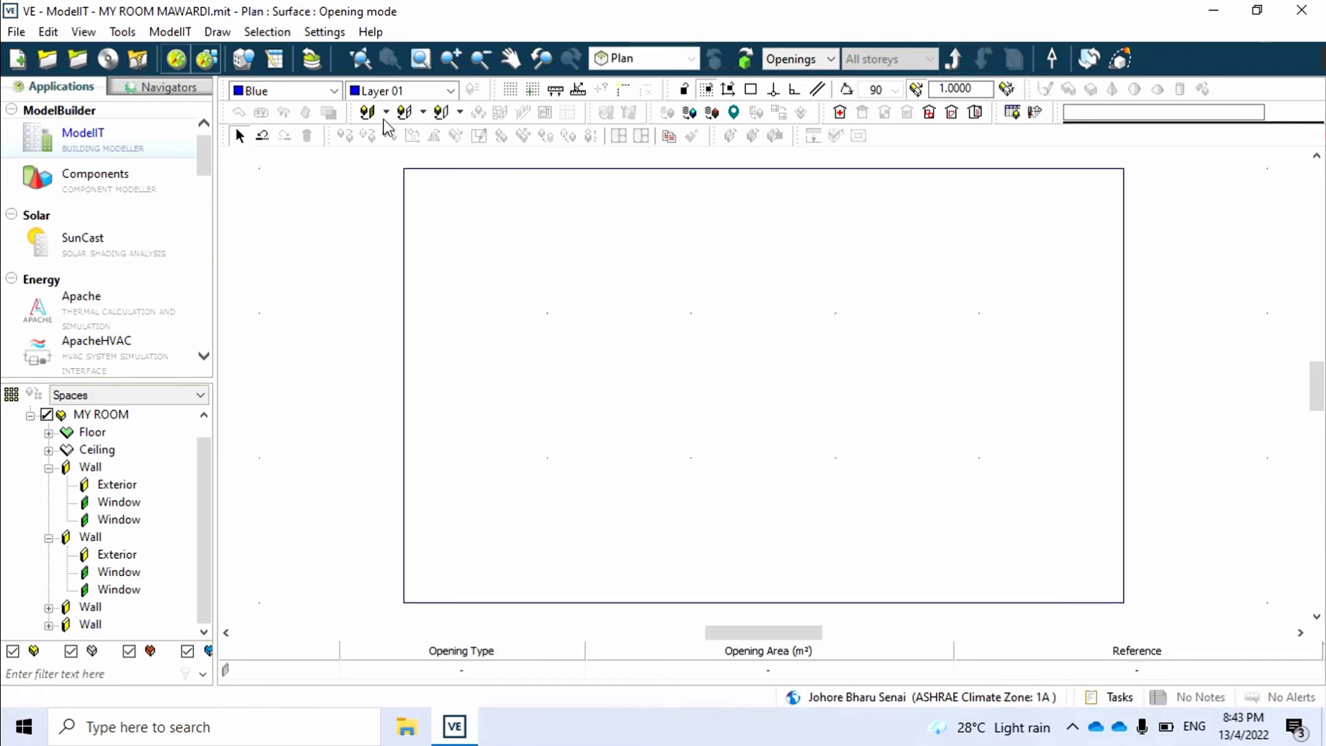
{"action": "left_click", "coordinate": [367, 111]}
{"action": "left_click", "coordinate": [691, 311]}
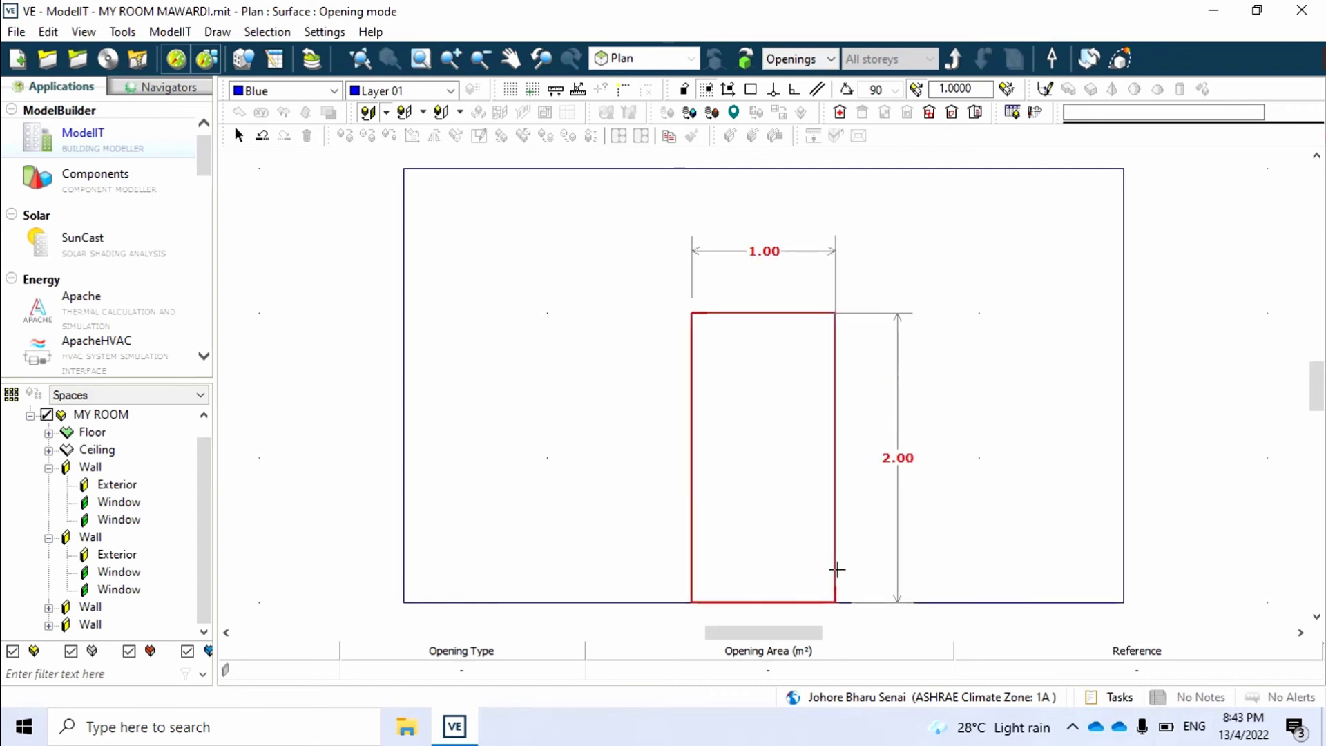
{"action": "left_click", "coordinate": [837, 569]}
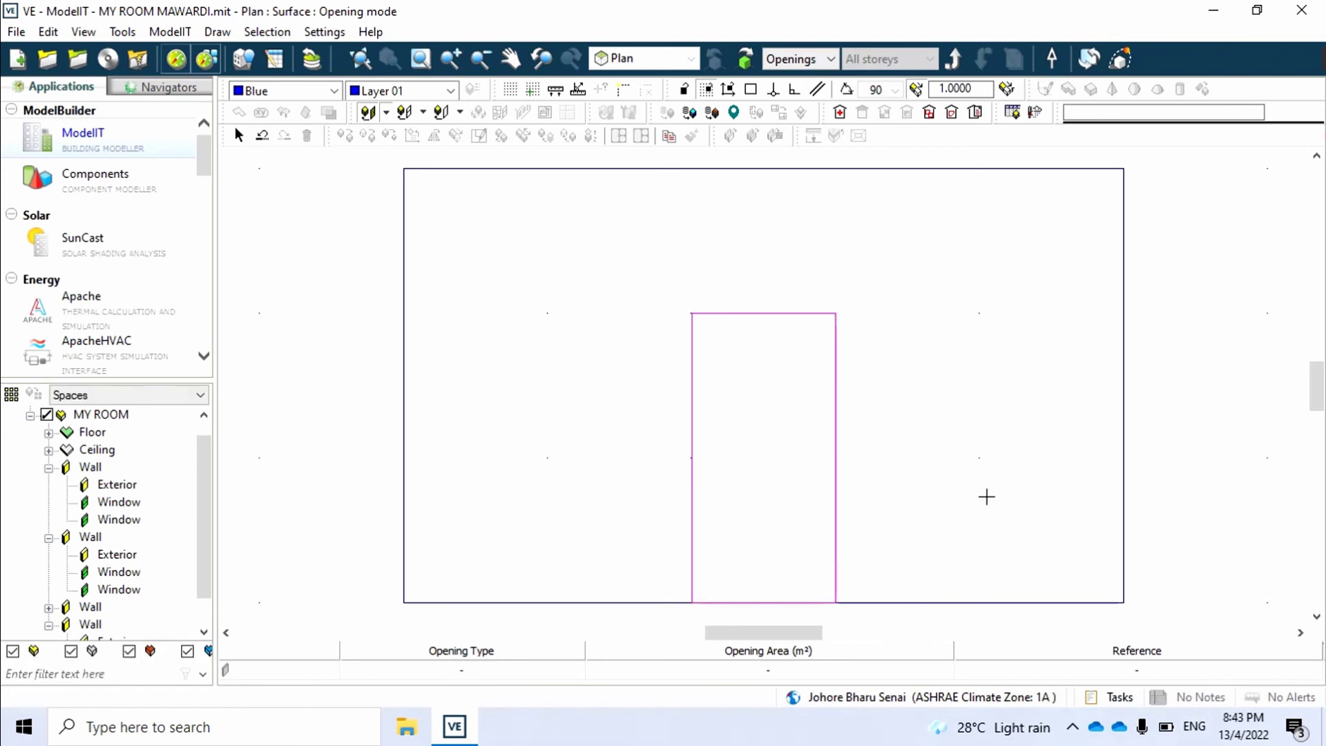
{"action": "left_click", "coordinate": [950, 63]}
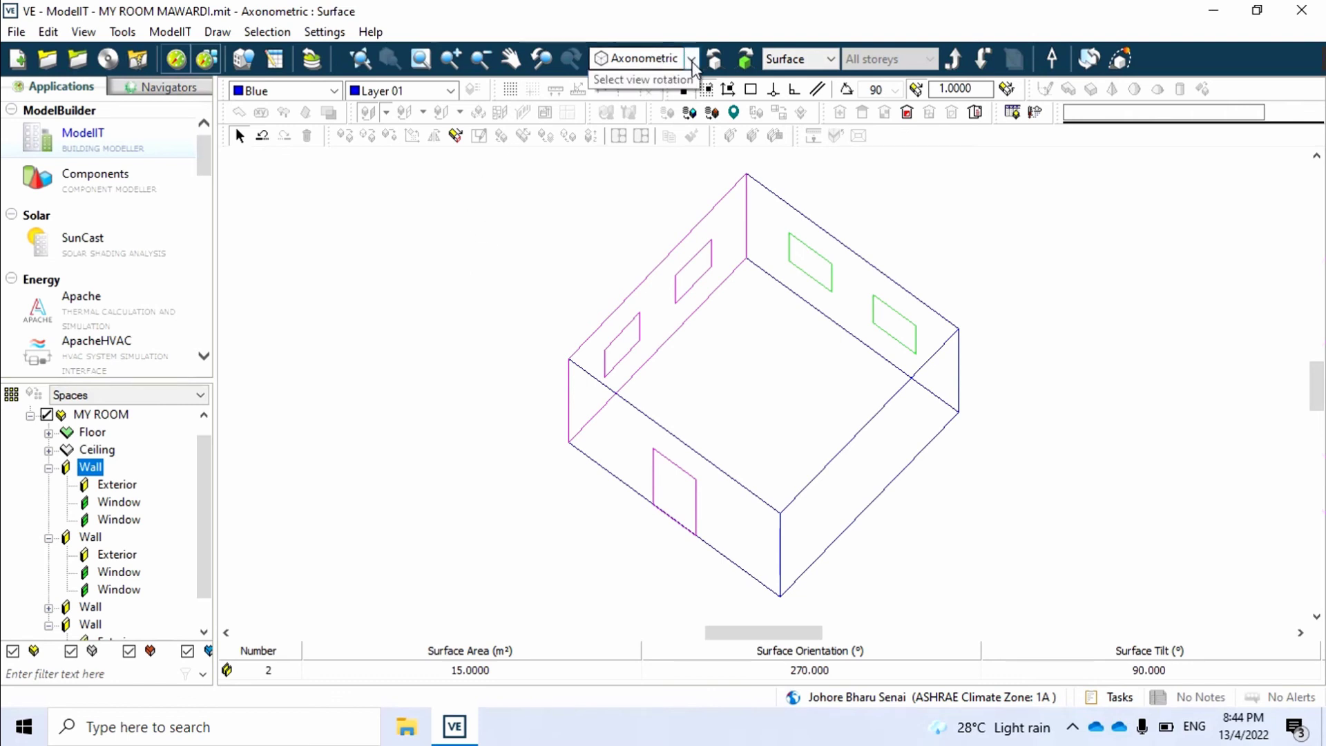
Step: Switch the surface-level view of the room from axonometric to plan
{"action": "left_click", "coordinate": [691, 58]}
{"action": "left_click", "coordinate": [688, 80]}
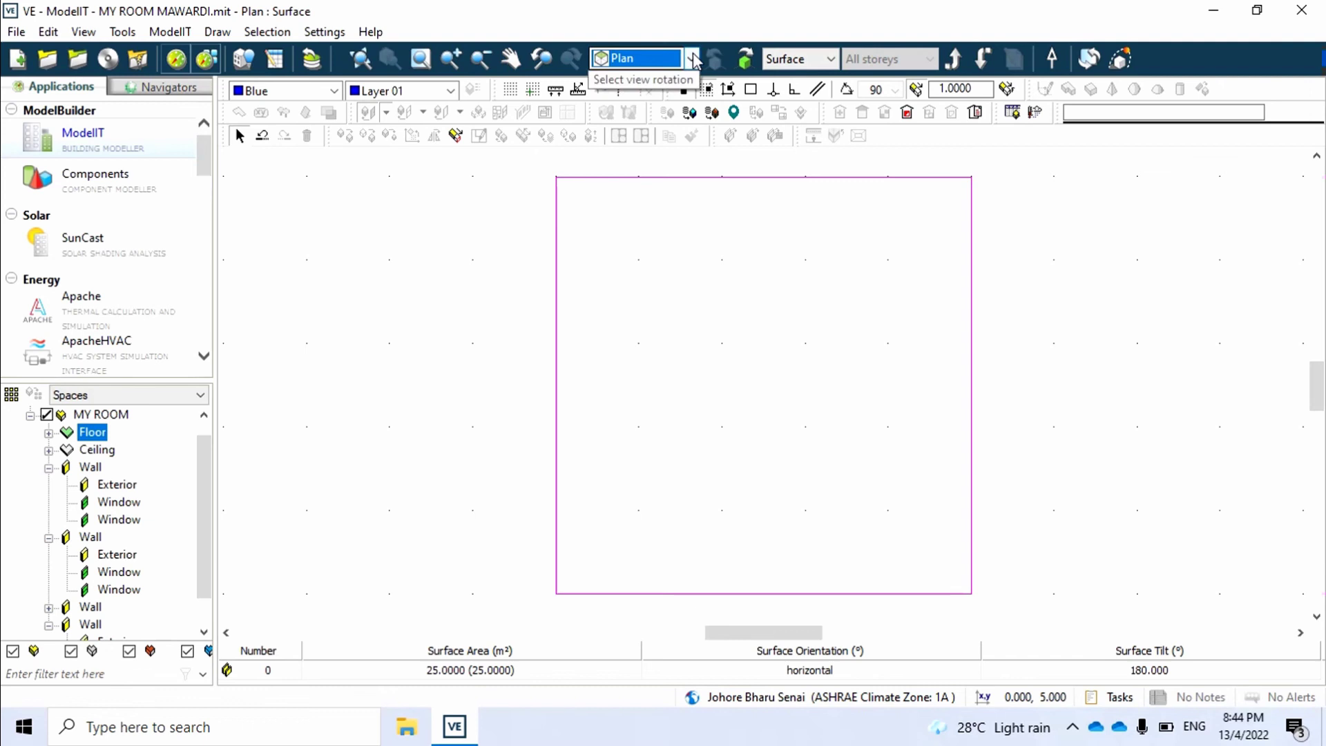
{"action": "left_click", "coordinate": [537, 161]}
{"action": "left_click", "coordinate": [1028, 595]}
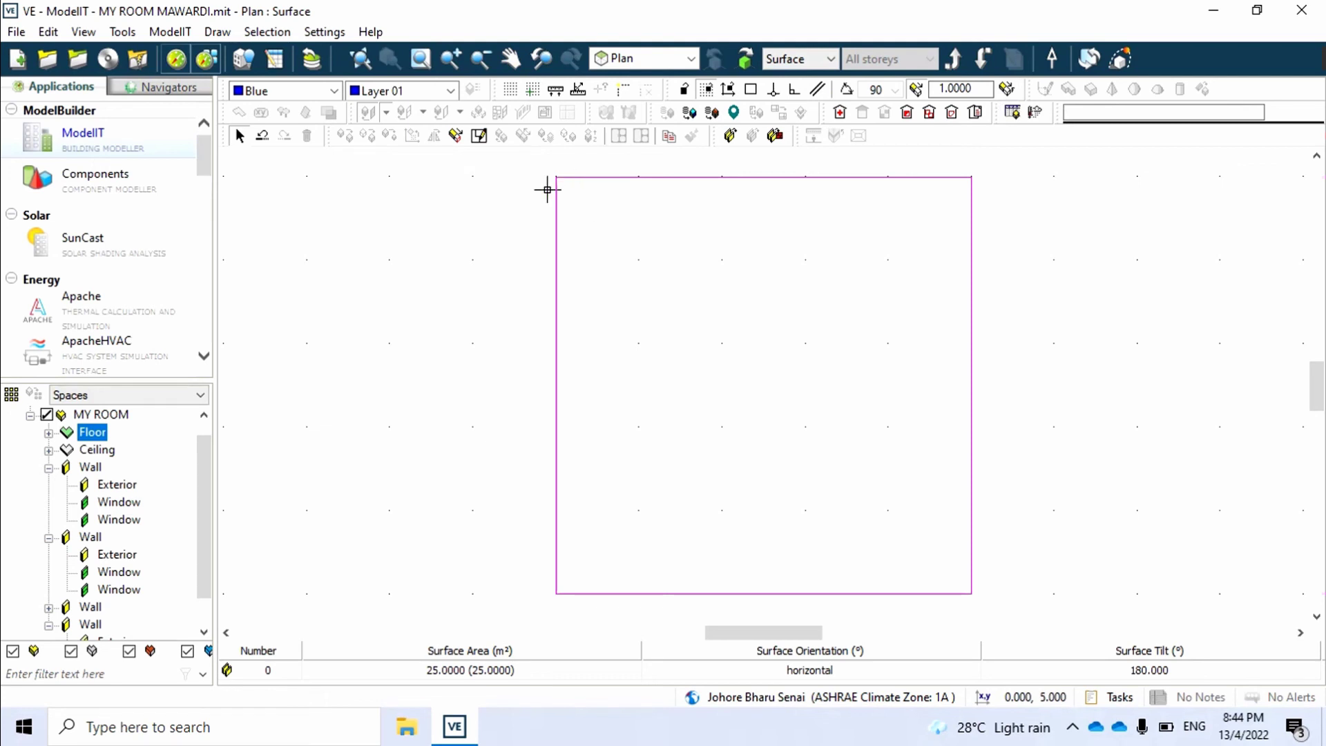
Step: Select the whole MY ROOM space at the model level and show it in plan view
{"action": "double_click", "coordinate": [102, 417]}
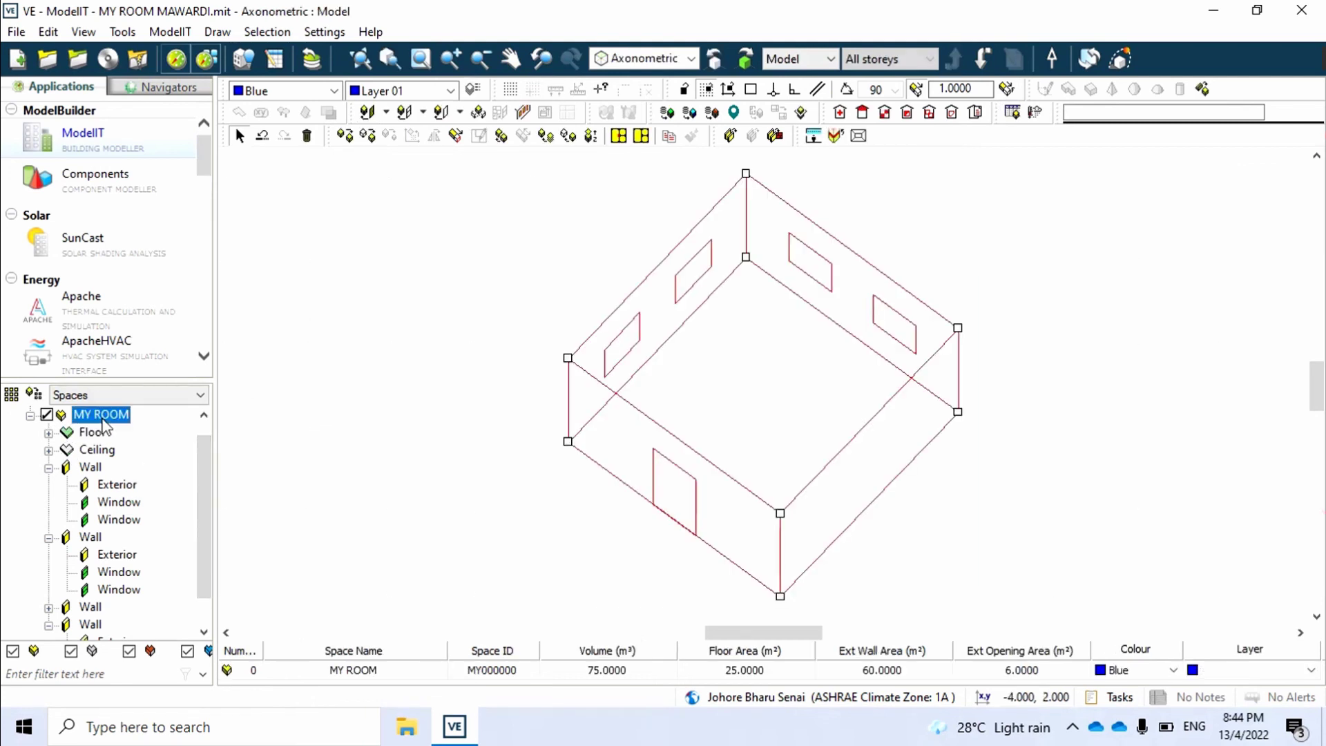
{"action": "left_click", "coordinate": [689, 58]}
{"action": "left_click", "coordinate": [676, 81]}
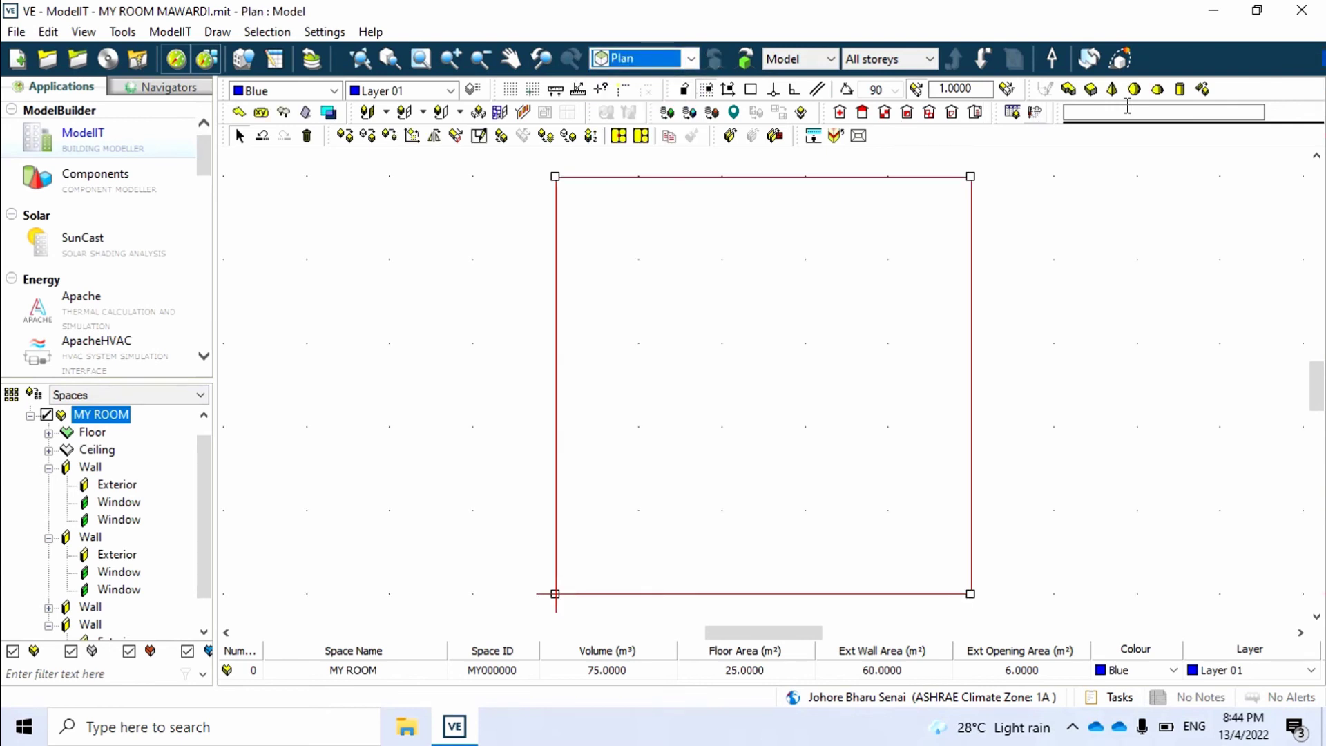
Step: Examine the slope, overlap and hip roof options for generating a roof over MY ROOM, closing them without creating the roof
{"action": "left_click", "coordinate": [1202, 90]}
{"action": "left_click", "coordinate": [671, 352]}
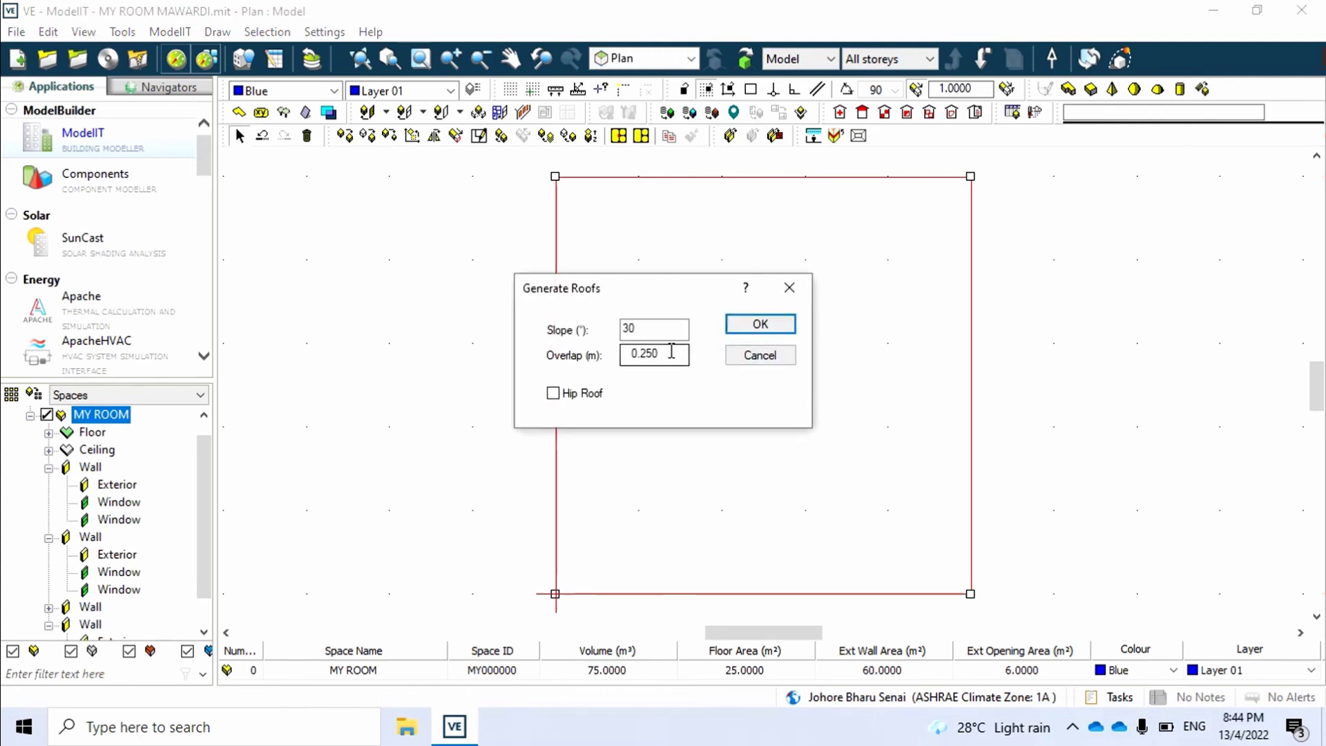
{"action": "left_click", "coordinate": [670, 329]}
{"action": "left_click", "coordinate": [790, 287]}
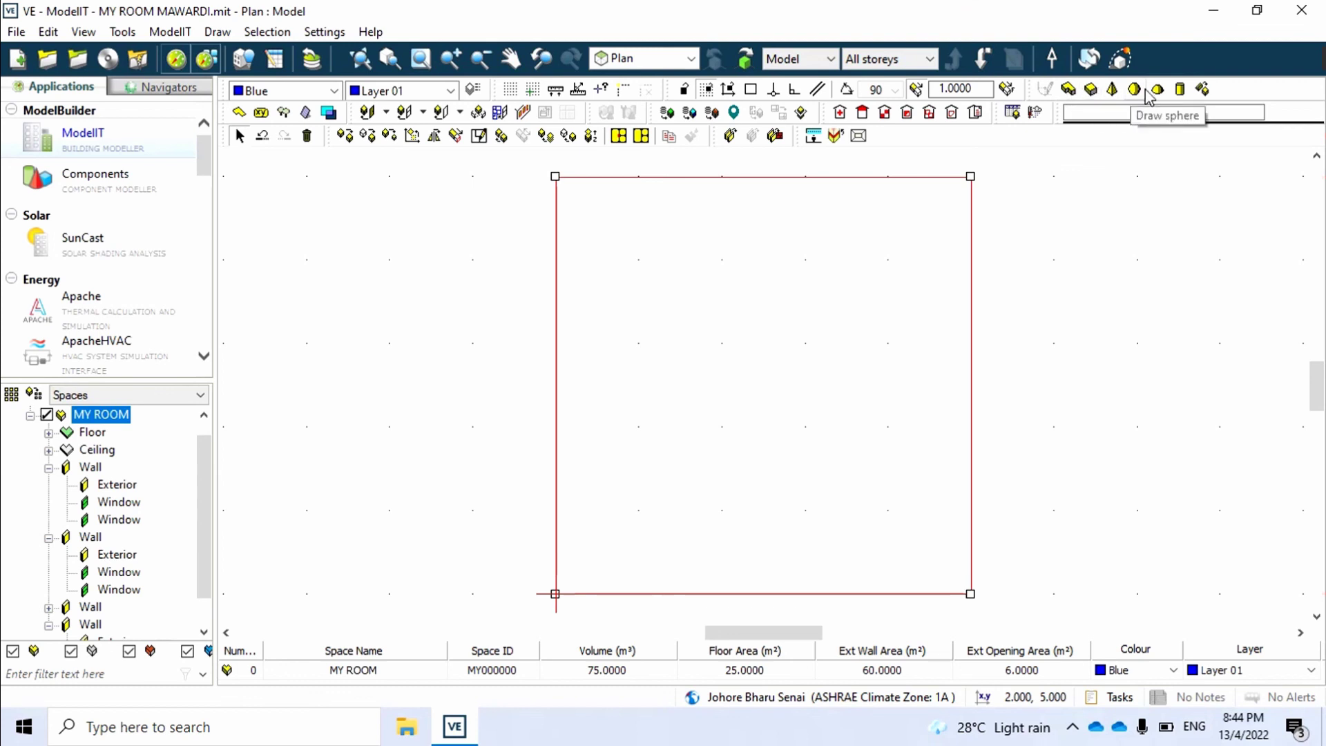
Step: Generate a roof over MY ROOM with a 30° slope and a 0.250 m overlap, leaving the hip roof option off
{"action": "left_click", "coordinate": [1204, 90]}
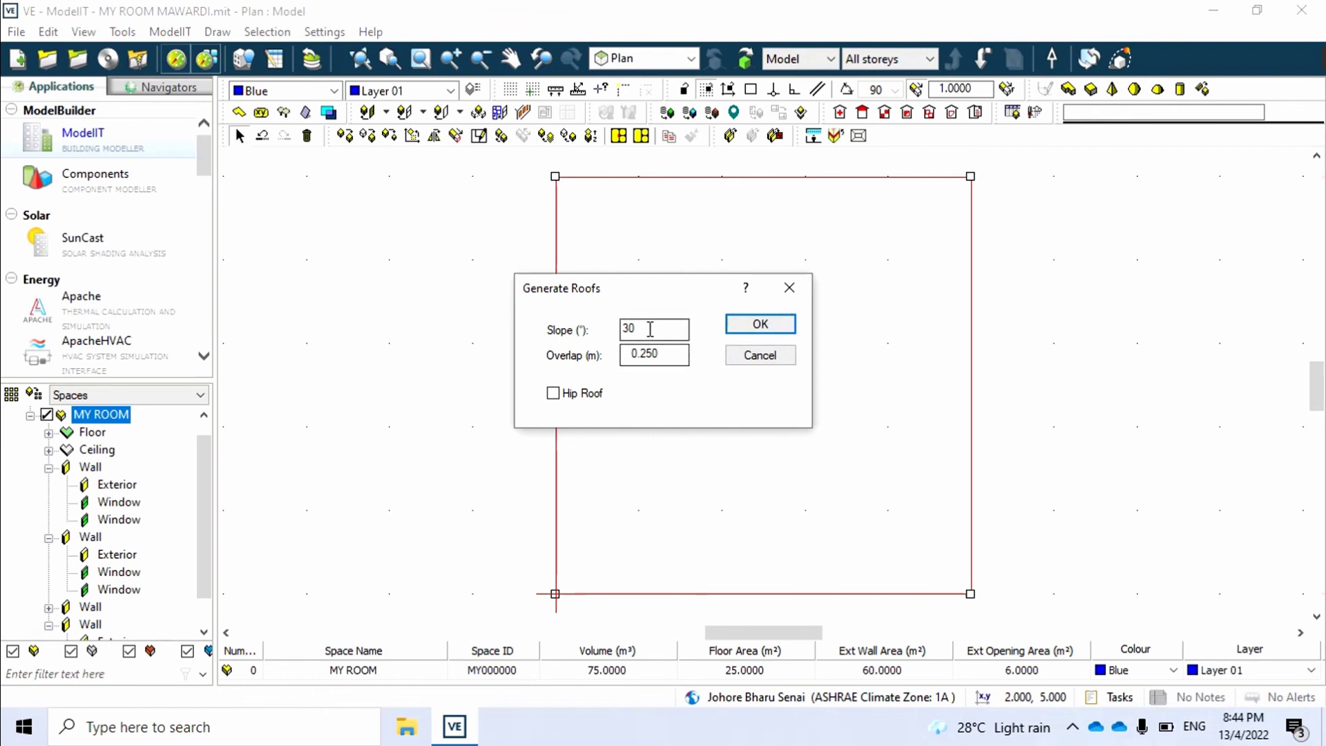
{"action": "left_click_drag", "start_coordinate": [638, 329], "coordinate": [597, 330]}
{"action": "left_click_drag", "start_coordinate": [669, 354], "coordinate": [624, 356]}
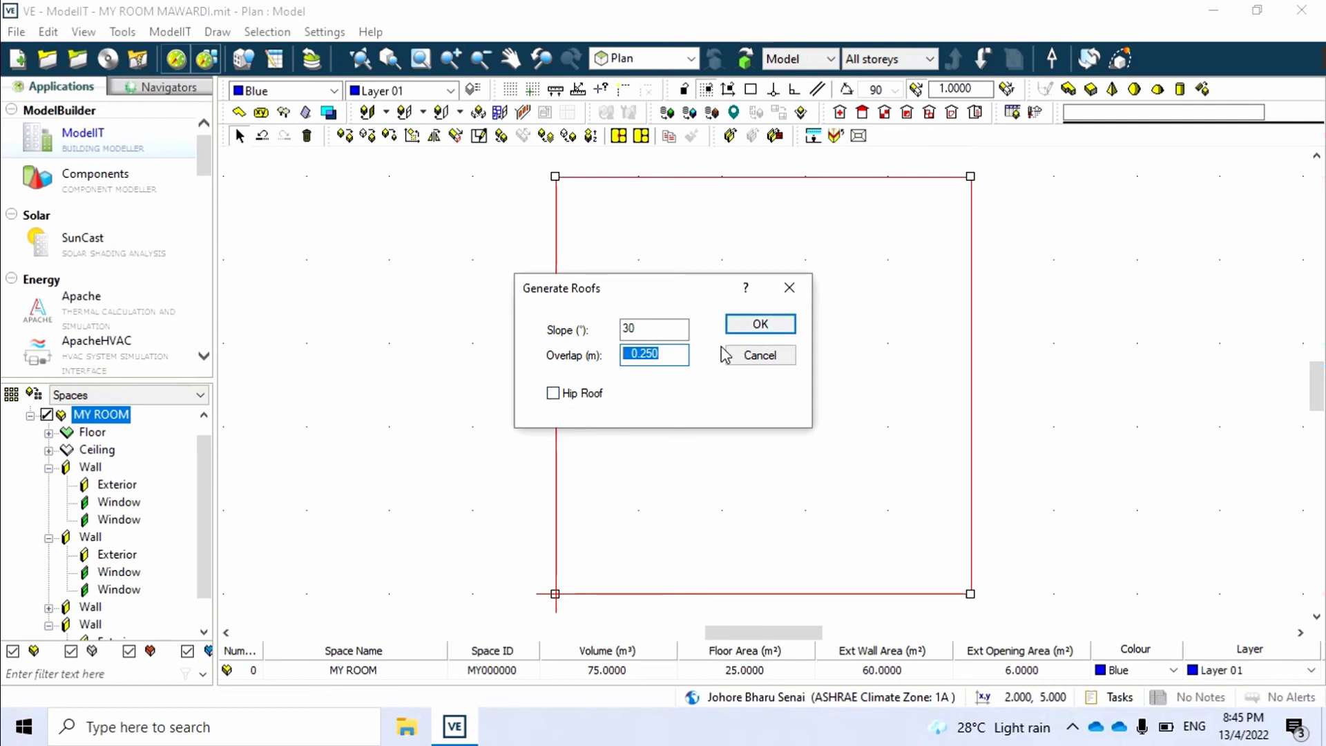
{"action": "left_click", "coordinate": [757, 328]}
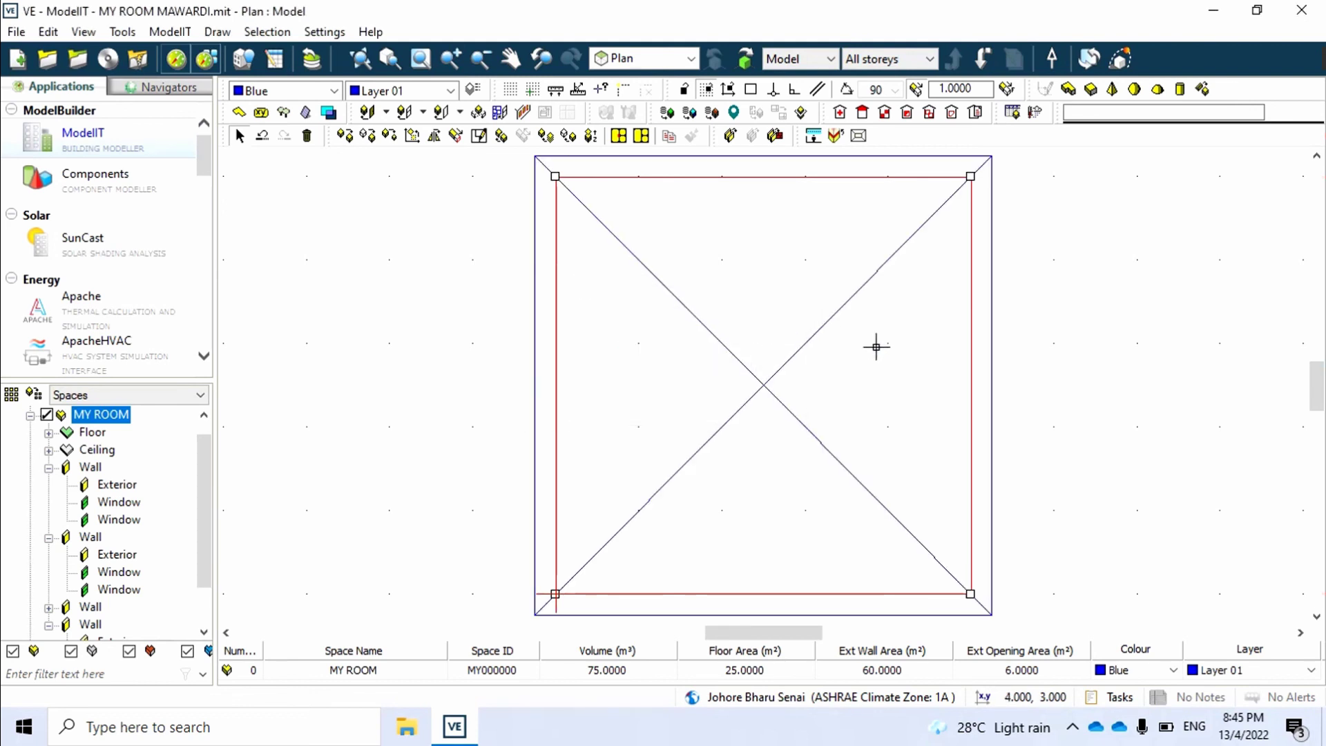
Step: Show the roofed room in axonometric view and inspect its textured 3D model in Model Viewer II from the window and door sides
{"action": "left_click", "coordinate": [690, 58]}
{"action": "left_click", "coordinate": [663, 167]}
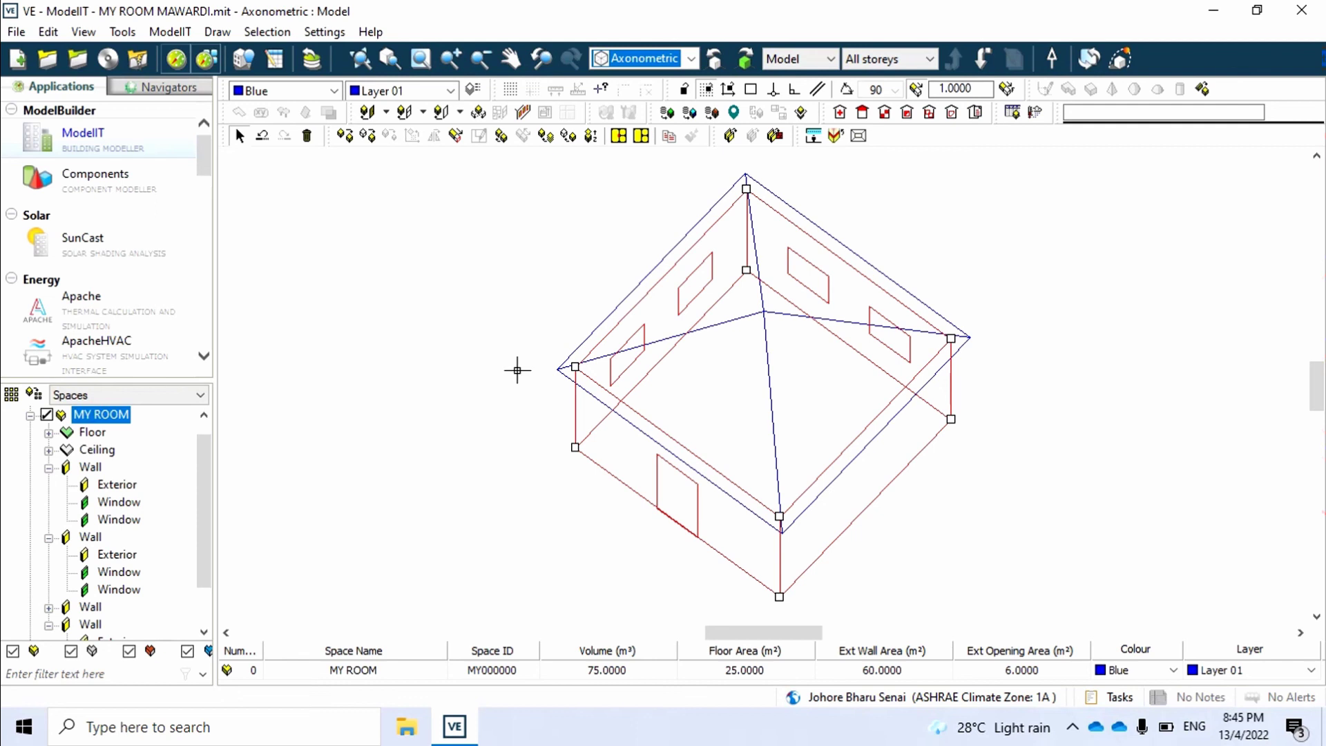
{"action": "left_click", "coordinate": [1121, 60]}
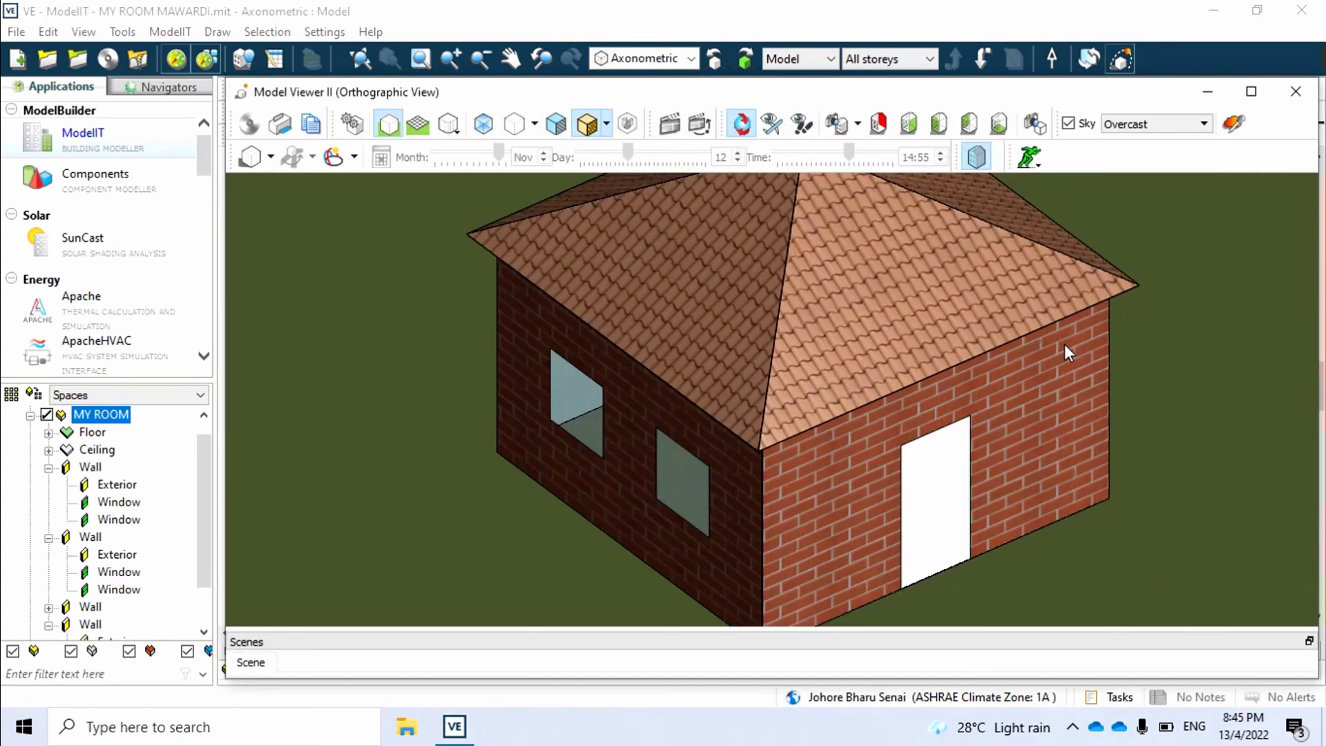
{"action": "scroll", "coordinate": [841, 321], "scroll_direction": "down", "scroll_amount": 5}
{"action": "scroll", "coordinate": [835, 364], "scroll_direction": "up", "scroll_amount": 2}
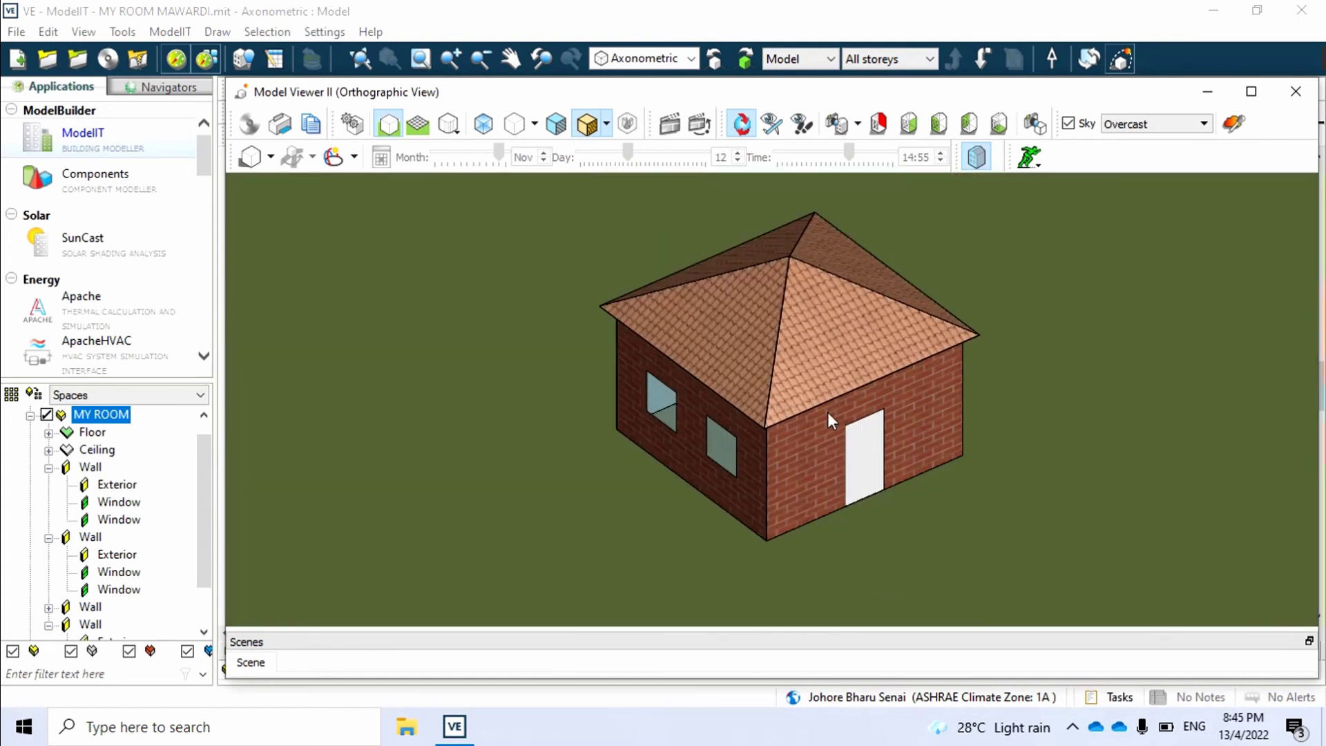
{"action": "left_click_drag", "start_coordinate": [731, 438], "coordinate": [603, 255]}
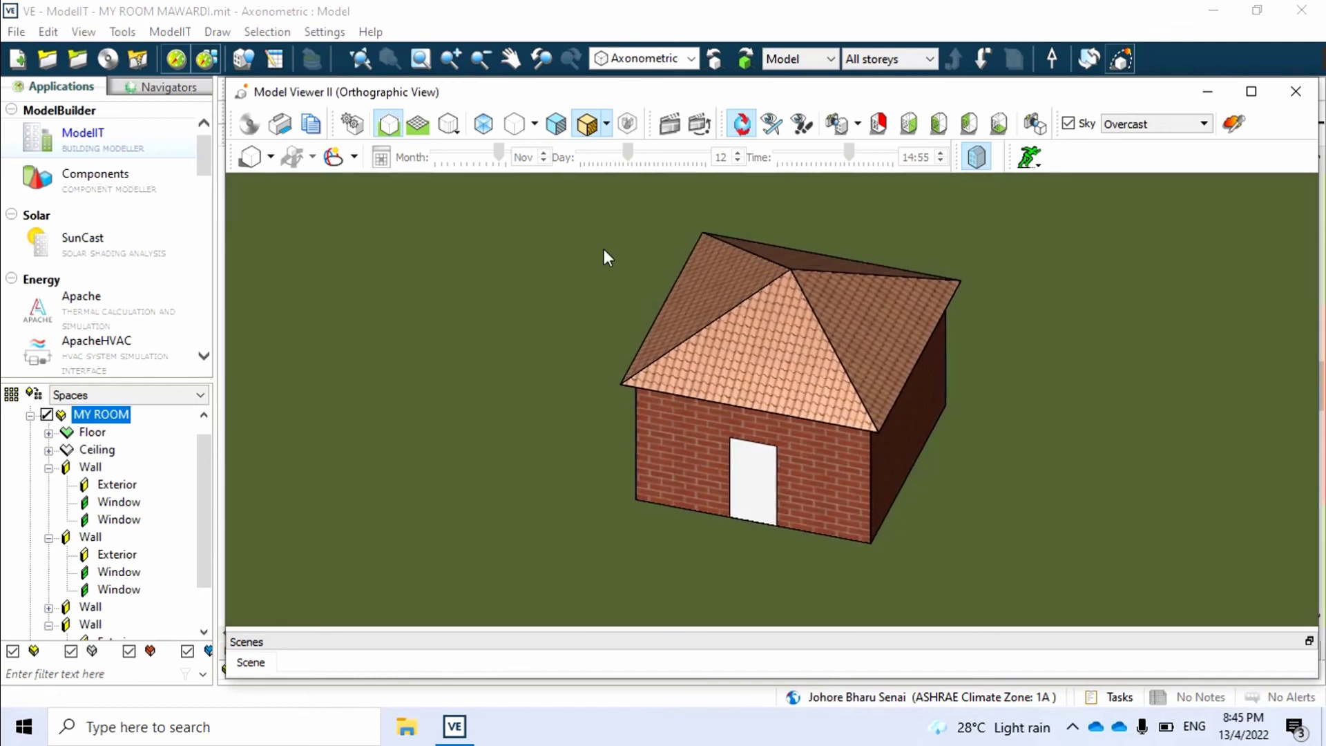
Step: Display the 3D model in untextured solid colour and examine its roof and windowed walls from different angles
{"action": "left_click", "coordinate": [550, 131]}
{"action": "mouse_move", "coordinate": [760, 443]}
{"action": "left_mouse_down"}
{"action": "mouse_move", "coordinate": [578, 346]}
{"action": "mouse_move", "coordinate": [909, 337]}
{"action": "mouse_move", "coordinate": [994, 299]}
{"action": "mouse_move", "coordinate": [606, 372]}
{"action": "mouse_move", "coordinate": [858, 348]}
{"action": "mouse_move", "coordinate": [636, 387]}
{"action": "mouse_move", "coordinate": [943, 431]}
{"action": "mouse_move", "coordinate": [707, 402]}
{"action": "mouse_move", "coordinate": [818, 379]}
{"action": "mouse_move", "coordinate": [761, 381]}
{"action": "mouse_move", "coordinate": [823, 353]}
{"action": "mouse_move", "coordinate": [906, 363]}
{"action": "mouse_move", "coordinate": [801, 409]}
{"action": "mouse_move", "coordinate": [694, 395]}
{"action": "mouse_move", "coordinate": [464, 325]}
{"action": "mouse_move", "coordinate": [622, 373]}
{"action": "mouse_move", "coordinate": [741, 375]}
{"action": "mouse_move", "coordinate": [778, 408]}
{"action": "mouse_move", "coordinate": [1042, 387]}
{"action": "mouse_move", "coordinate": [873, 419]}
{"action": "mouse_move", "coordinate": [856, 460]}
{"action": "mouse_move", "coordinate": [925, 399]}
{"action": "mouse_move", "coordinate": [900, 369]}
{"action": "mouse_move", "coordinate": [748, 384]}
{"action": "mouse_move", "coordinate": [727, 228]}
{"action": "mouse_move", "coordinate": [899, 343]}
{"action": "mouse_move", "coordinate": [892, 505]}
{"action": "mouse_move", "coordinate": [714, 354]}
{"action": "mouse_move", "coordinate": [571, 308]}
{"action": "mouse_move", "coordinate": [843, 403]}
{"action": "mouse_move", "coordinate": [815, 385]}
{"action": "mouse_move", "coordinate": [642, 379]}
{"action": "mouse_move", "coordinate": [790, 373]}
{"action": "mouse_move", "coordinate": [690, 346]}
{"action": "mouse_move", "coordinate": [532, 338]}
{"action": "mouse_move", "coordinate": [569, 349]}
{"action": "mouse_move", "coordinate": [787, 335]}
{"action": "mouse_move", "coordinate": [453, 399]}
{"action": "mouse_move", "coordinate": [718, 335]}
{"action": "mouse_move", "coordinate": [811, 399]}
{"action": "mouse_move", "coordinate": [693, 407]}
{"action": "mouse_move", "coordinate": [743, 424]}
{"action": "mouse_move", "coordinate": [990, 319]}
{"action": "left_mouse_up"}
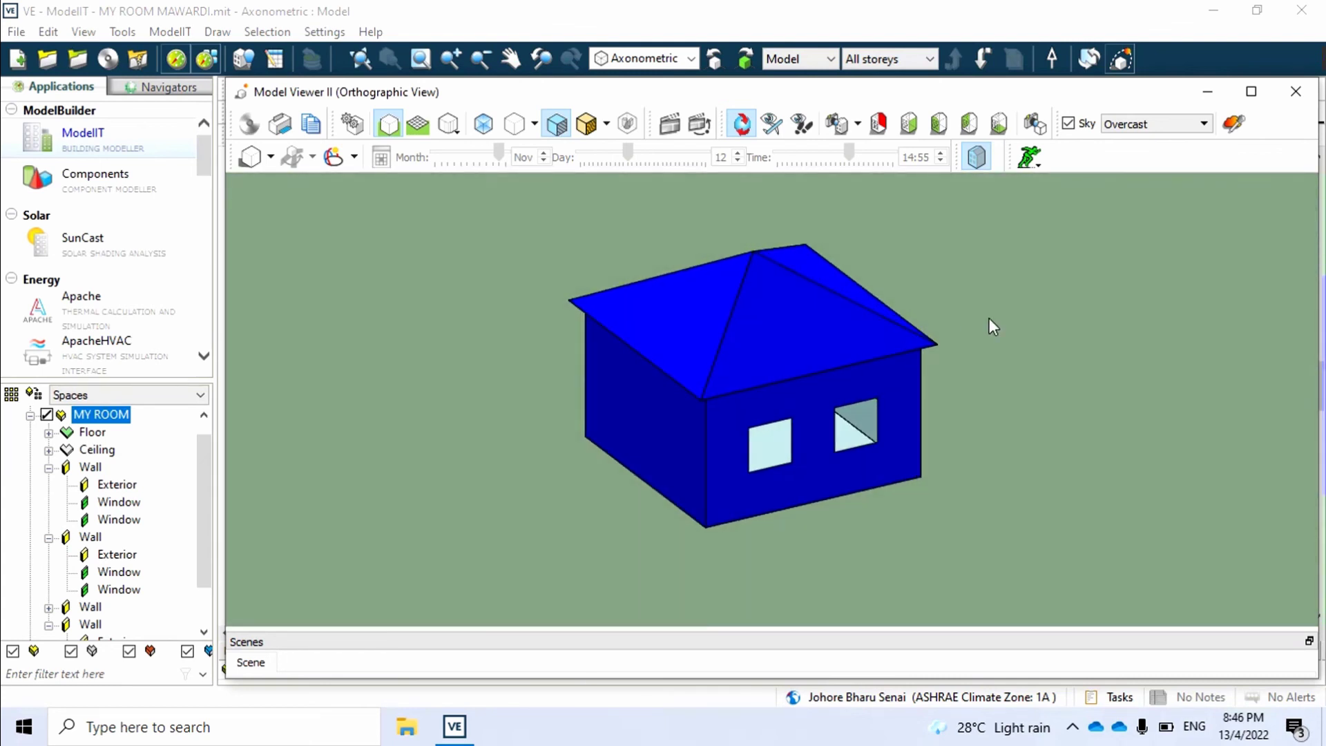
{"action": "left_click_drag", "start_coordinate": [893, 339], "coordinate": [799, 395]}
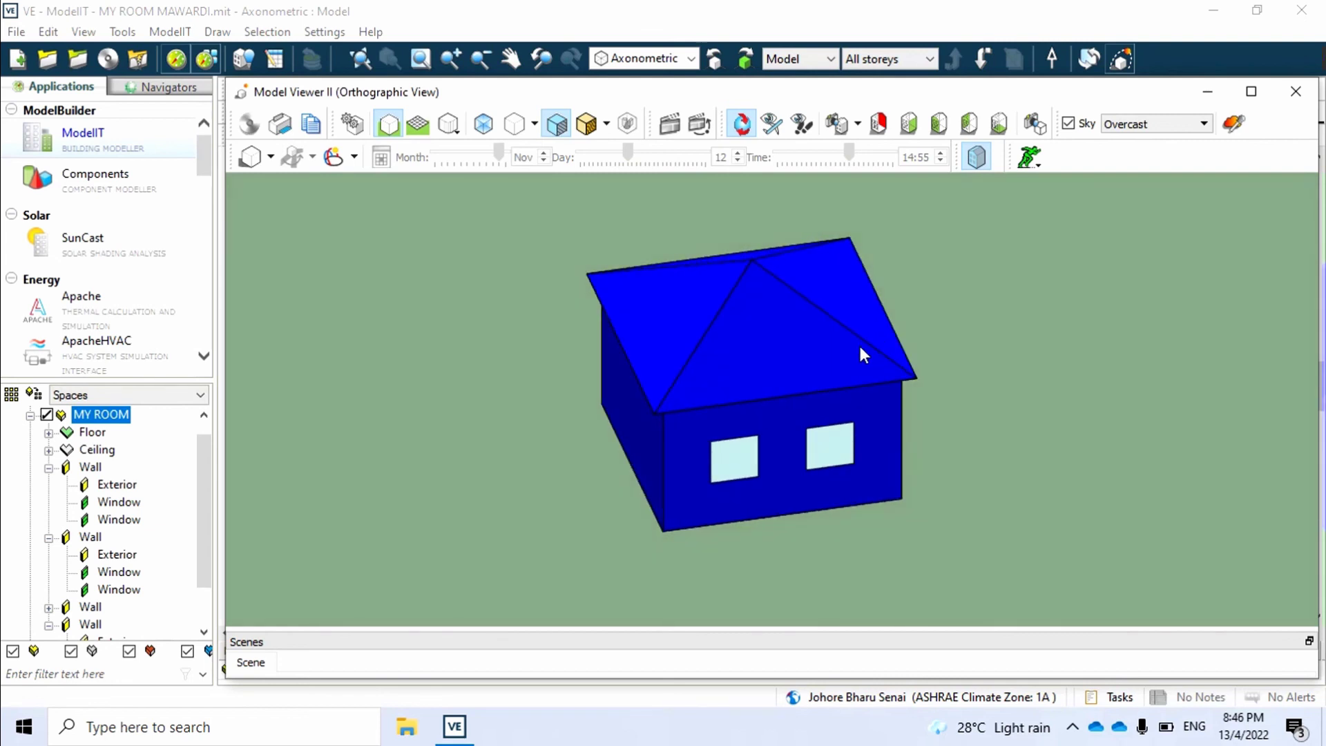